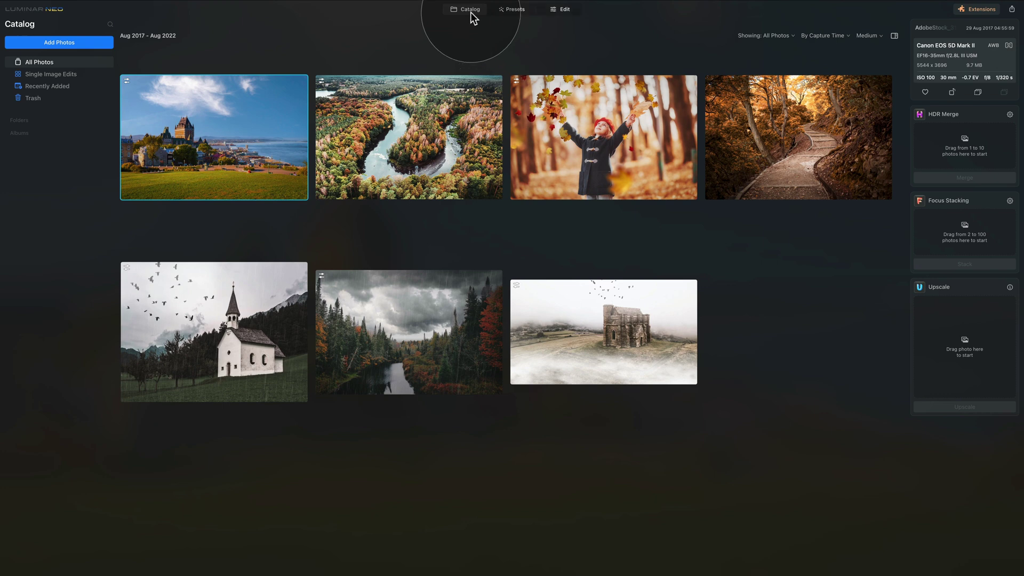
Go to the photo catalog and check which version of the program is installed.
click(471, 11)
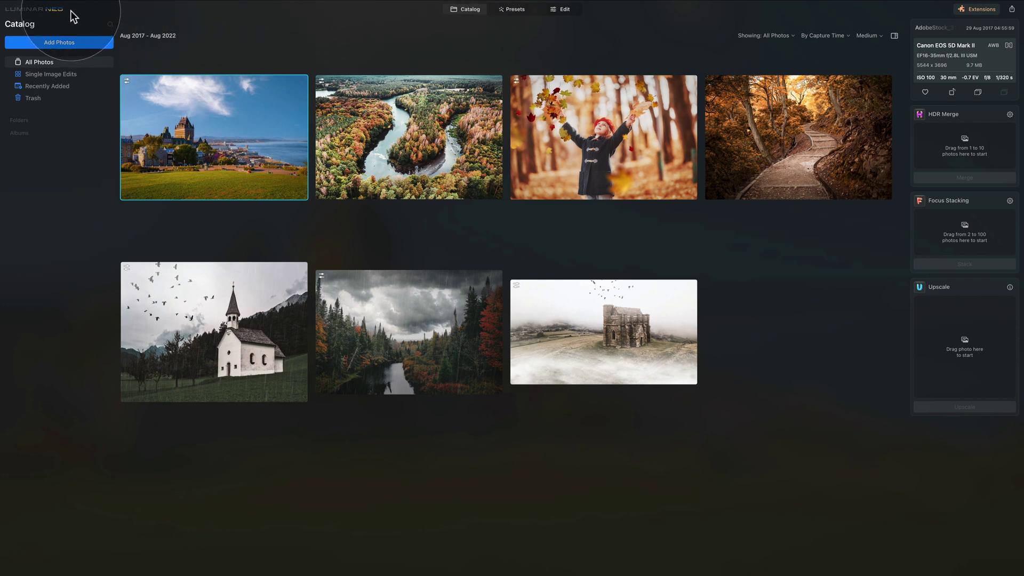
click(24, 10)
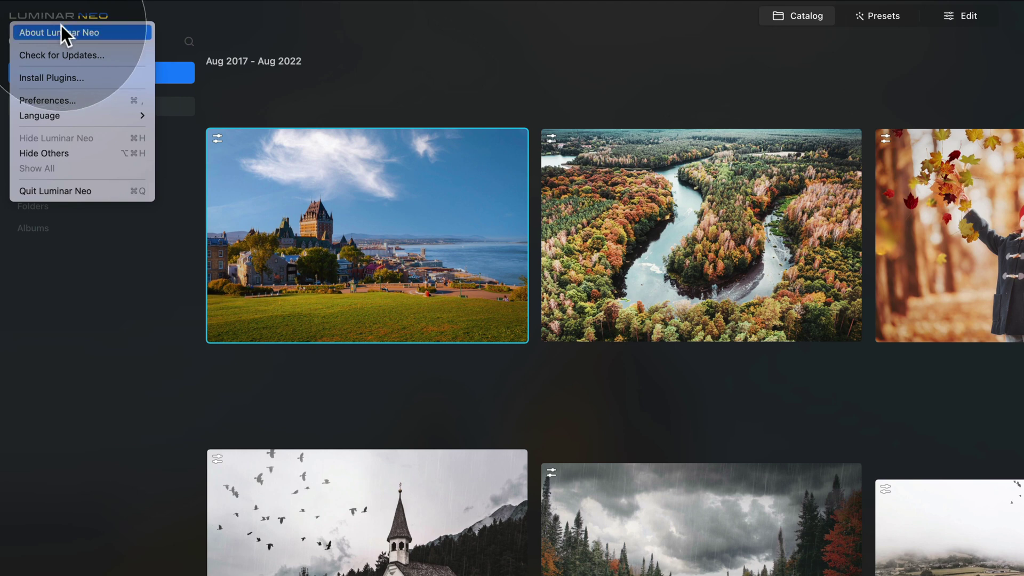
click(133, 33)
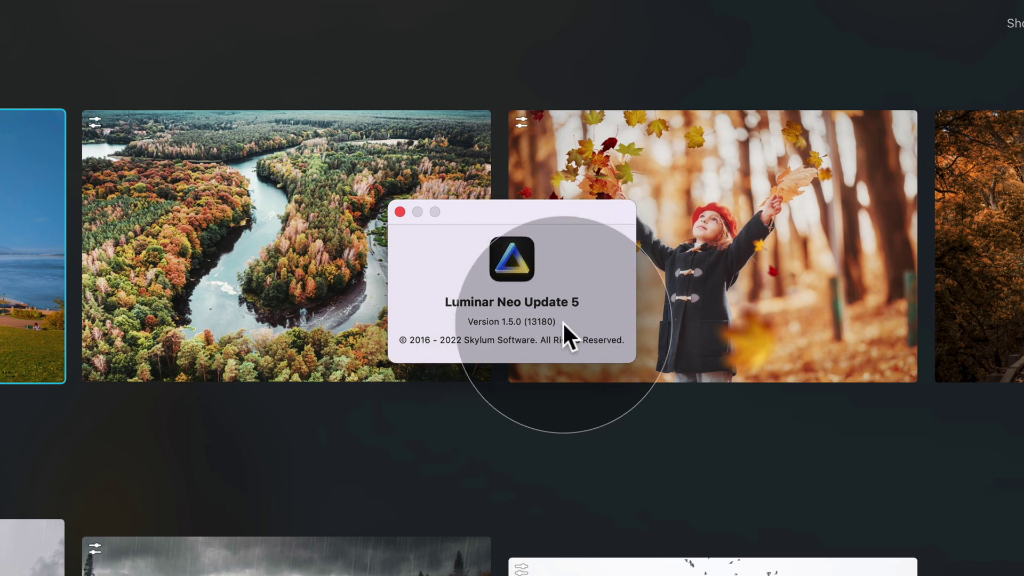
click(401, 211)
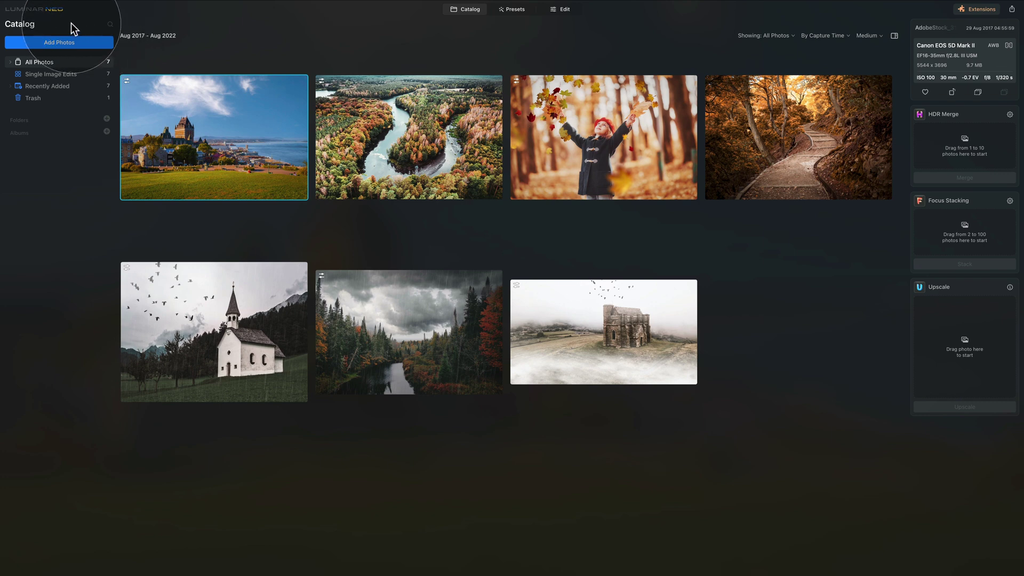
Check for software updates, install the 1.5.1 update and relaunch the program.
click(33, 10)
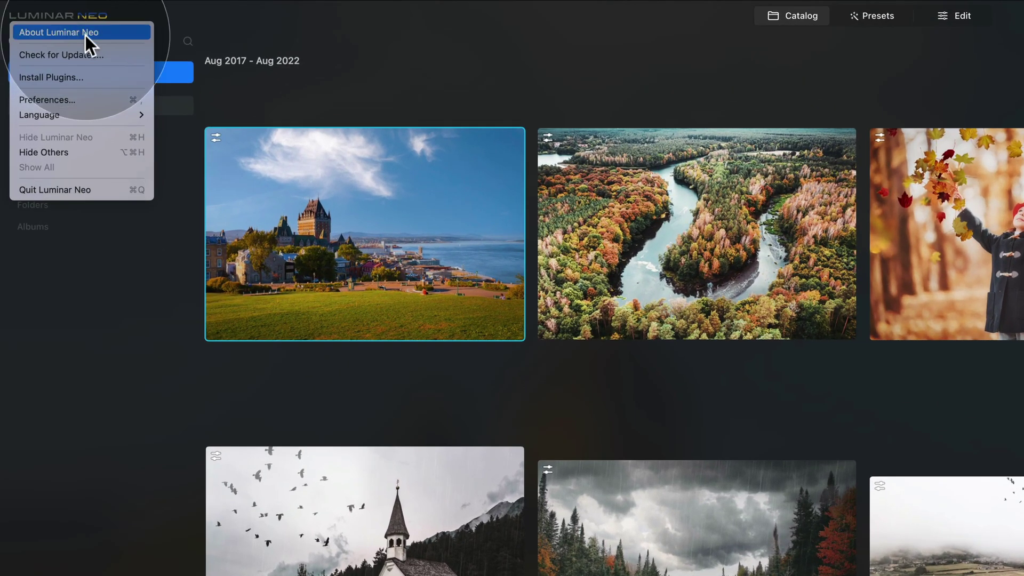
click(123, 56)
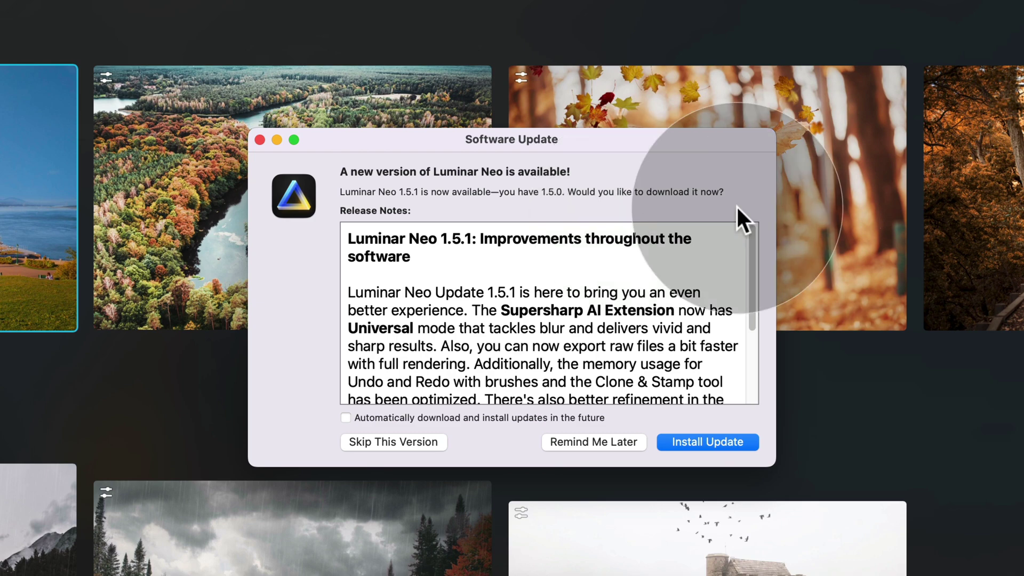
click(744, 441)
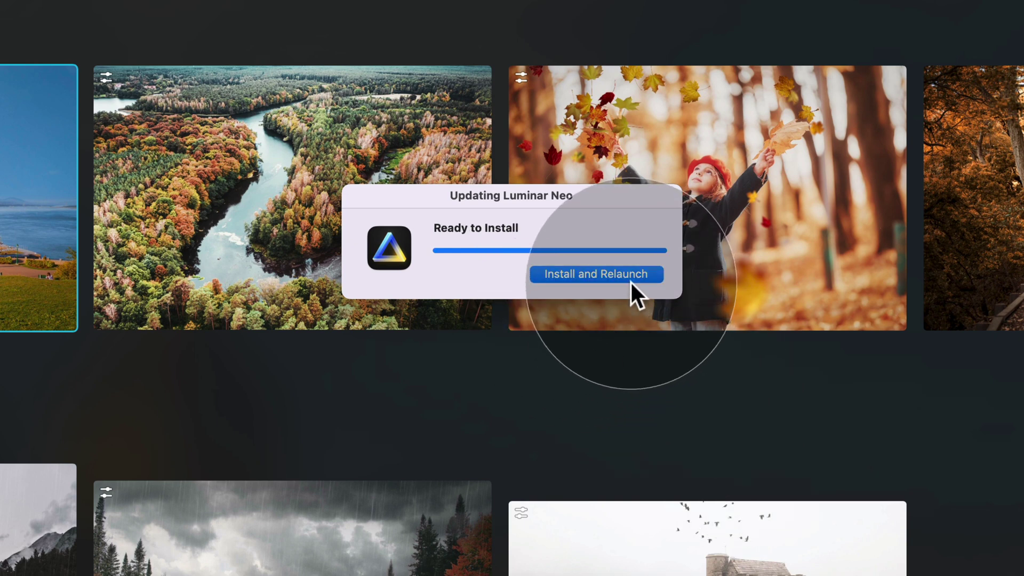
click(624, 273)
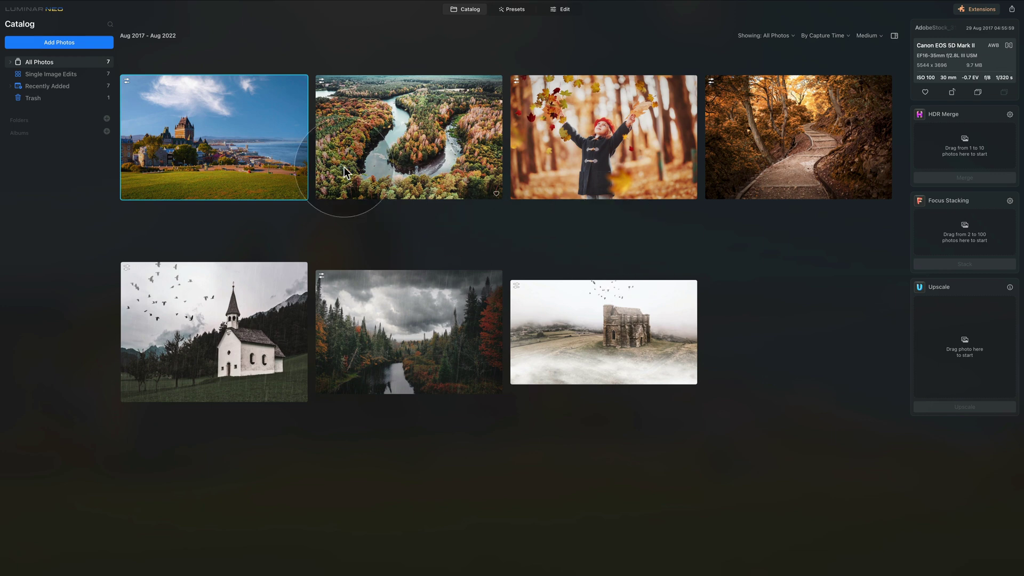
Verify the program's version number after the update, closing the version information when finished.
click(33, 12)
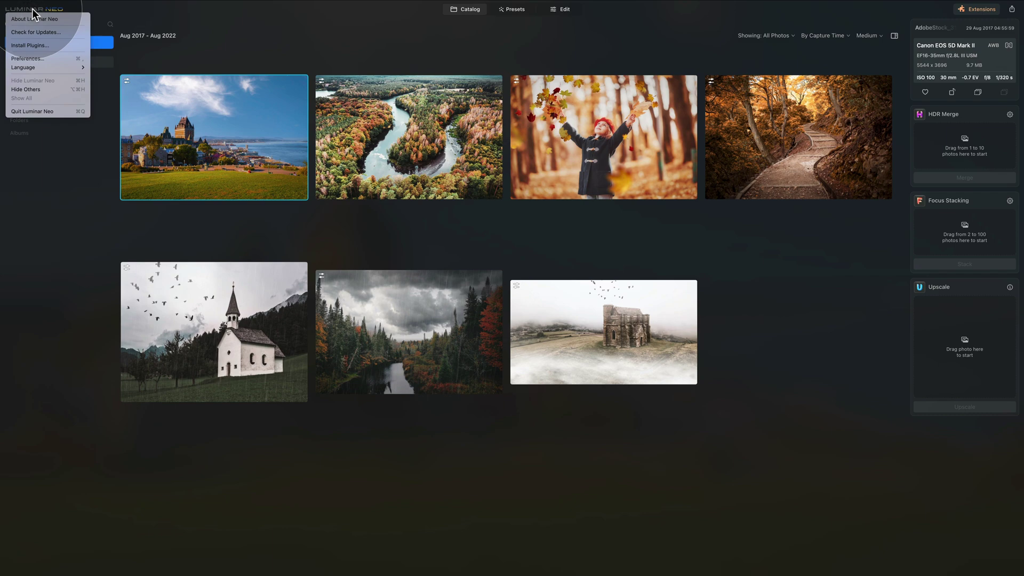
click(66, 18)
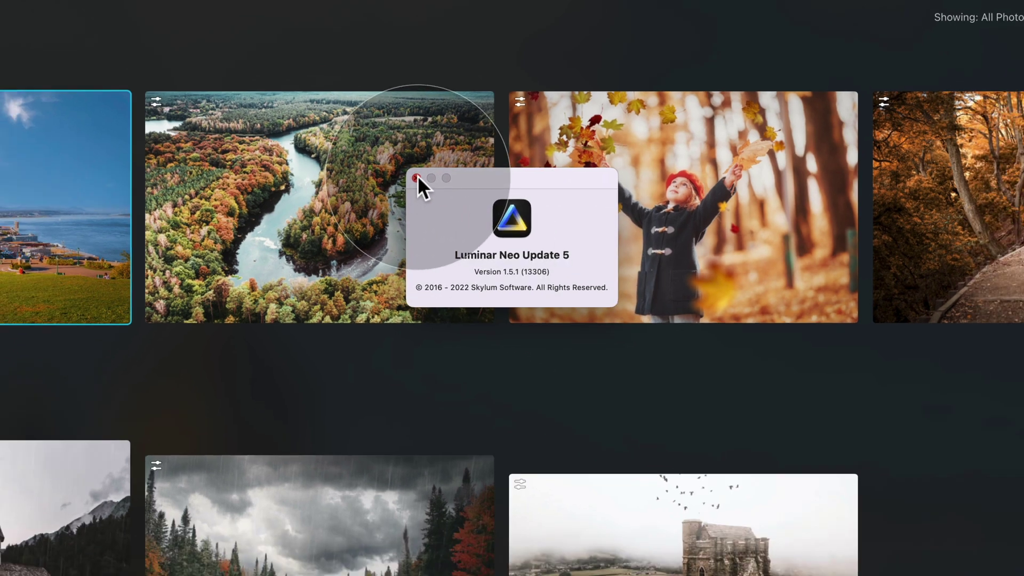
click(416, 177)
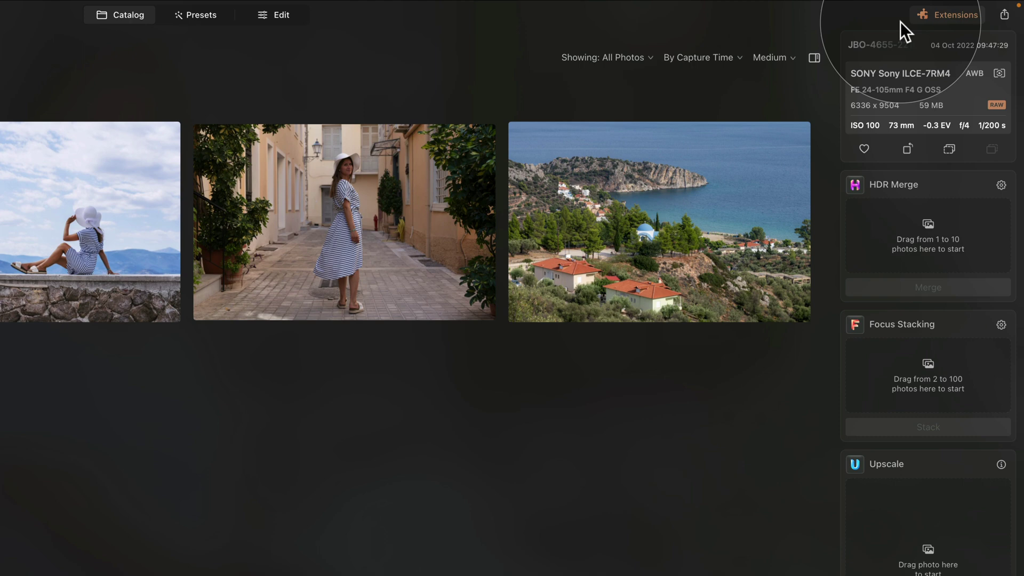
Review the list of available extensions, including Supersharp AI, and return to the catalog.
click(945, 14)
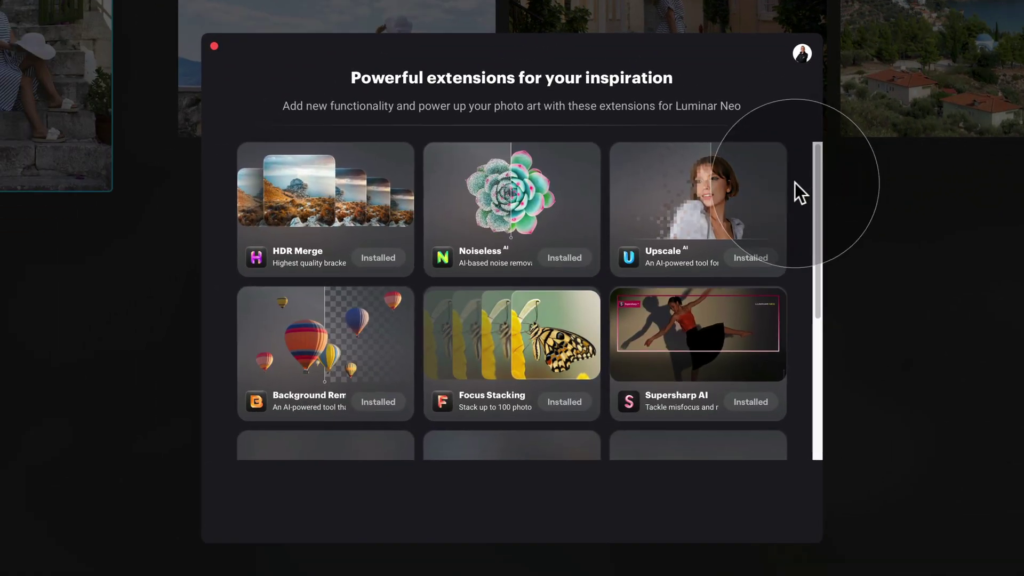
scroll(795, 182, down, 5)
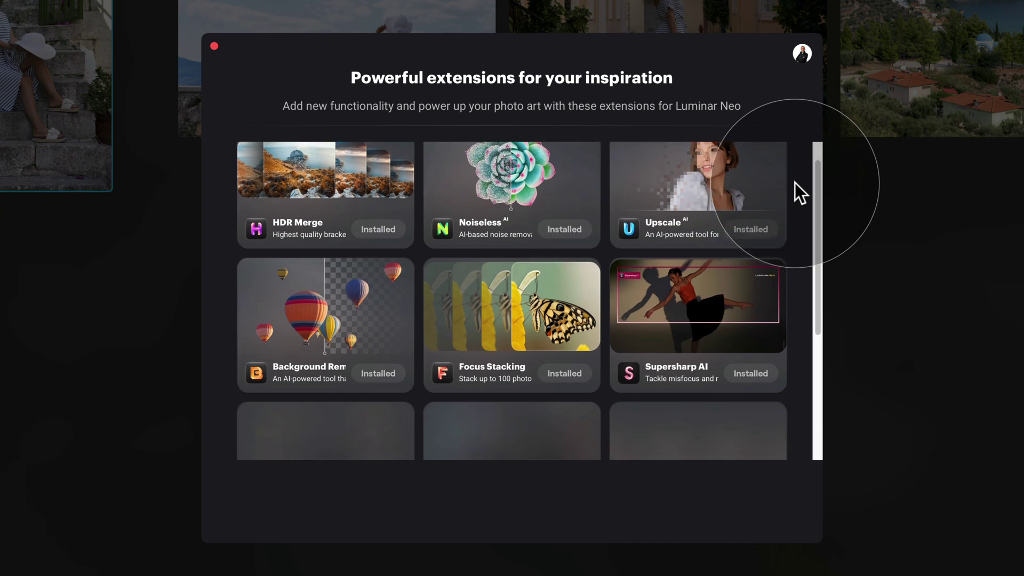
scroll(795, 183, up, 5)
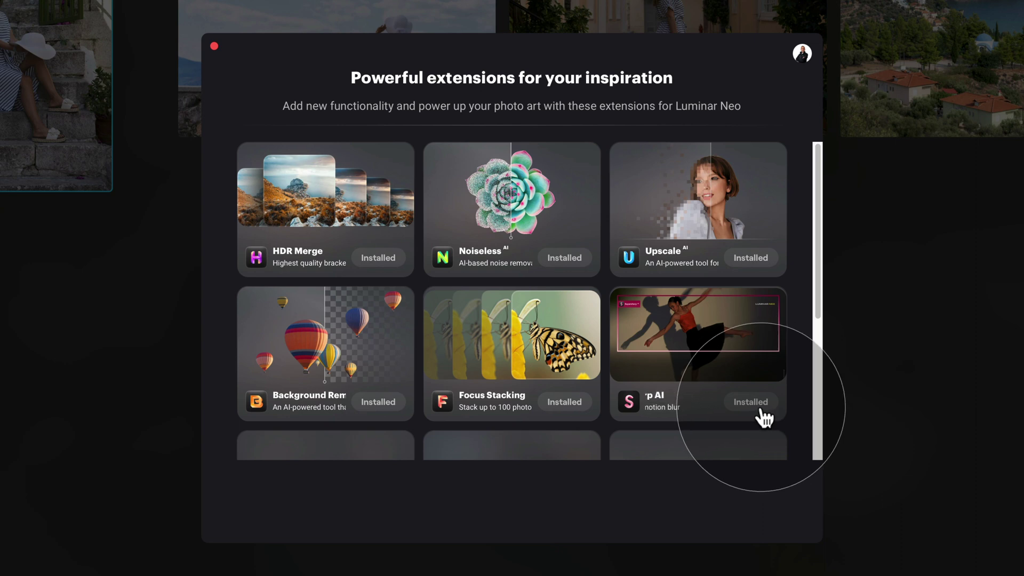
click(215, 47)
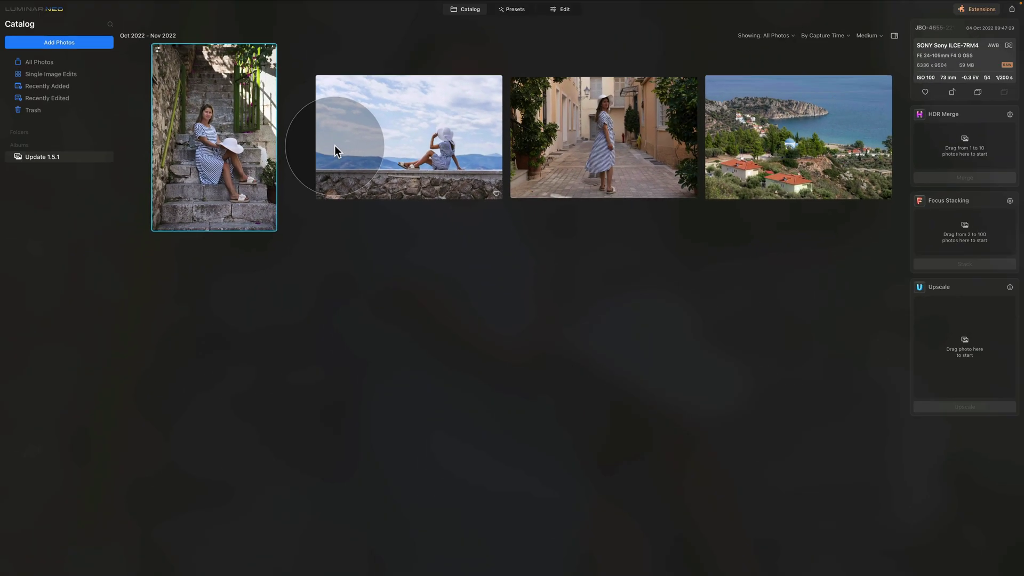
Open the coastal village photo for editing and set the Supersharp AI extension to Universal mode.
click(810, 126)
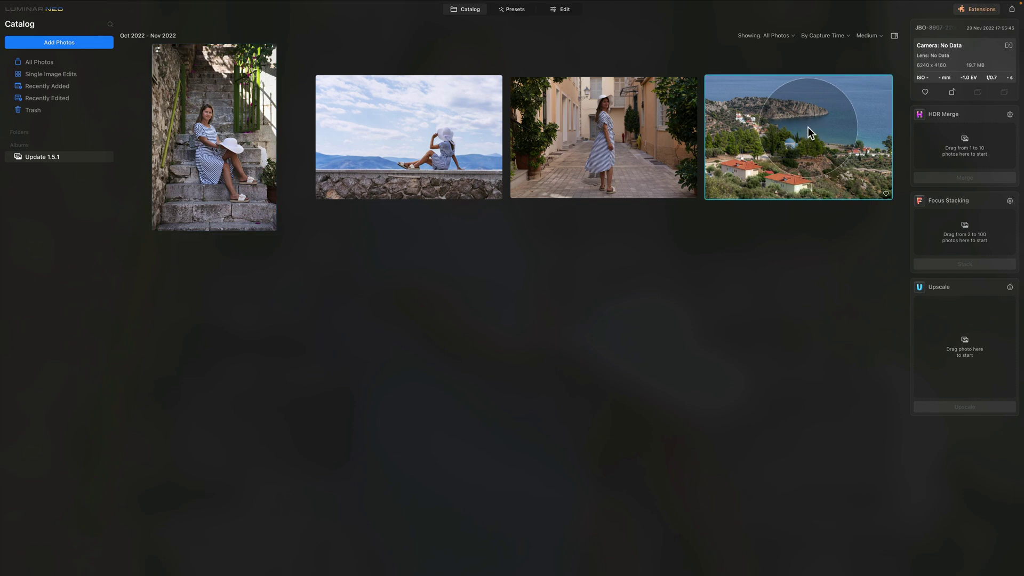
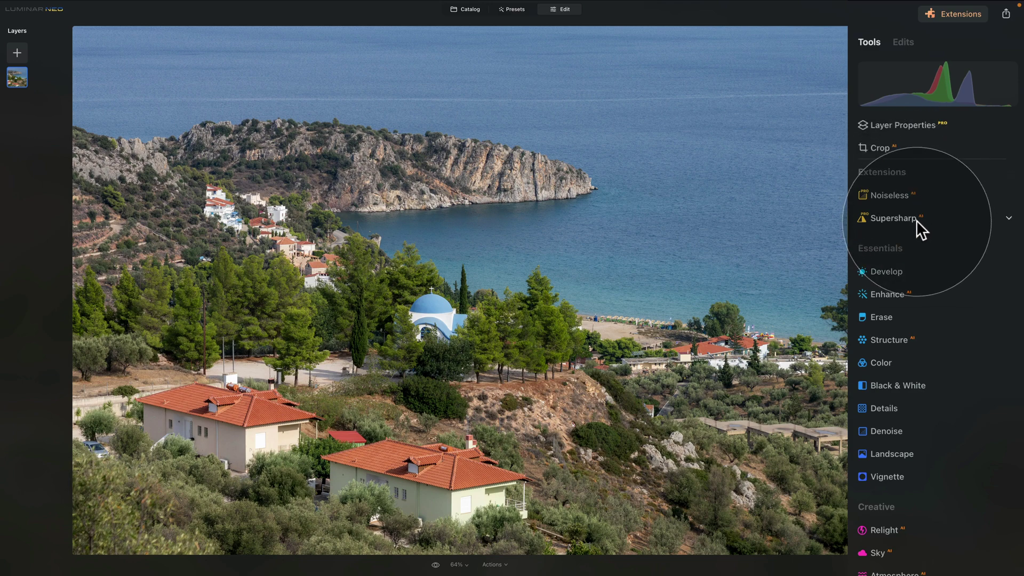
click(960, 218)
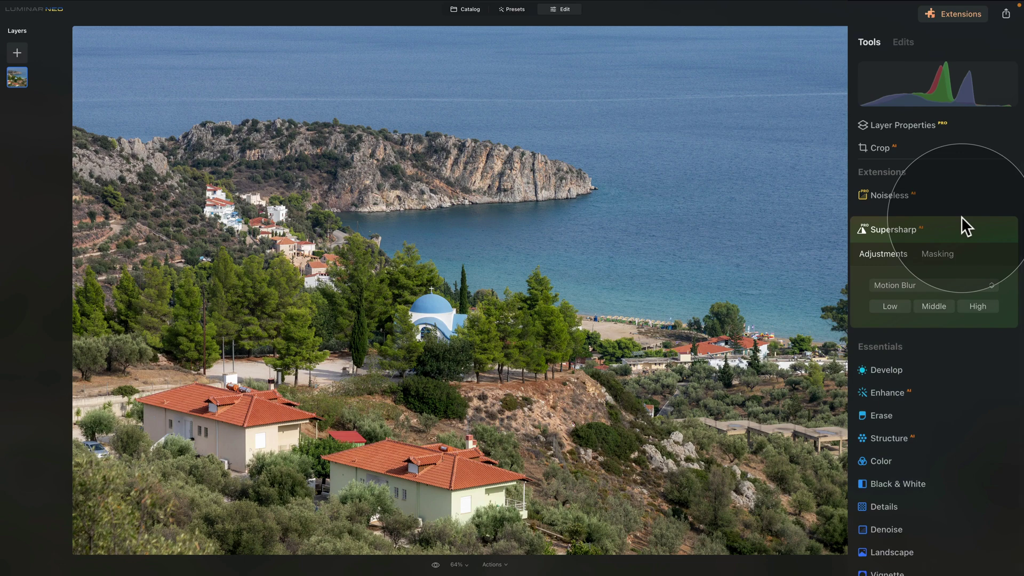
click(961, 285)
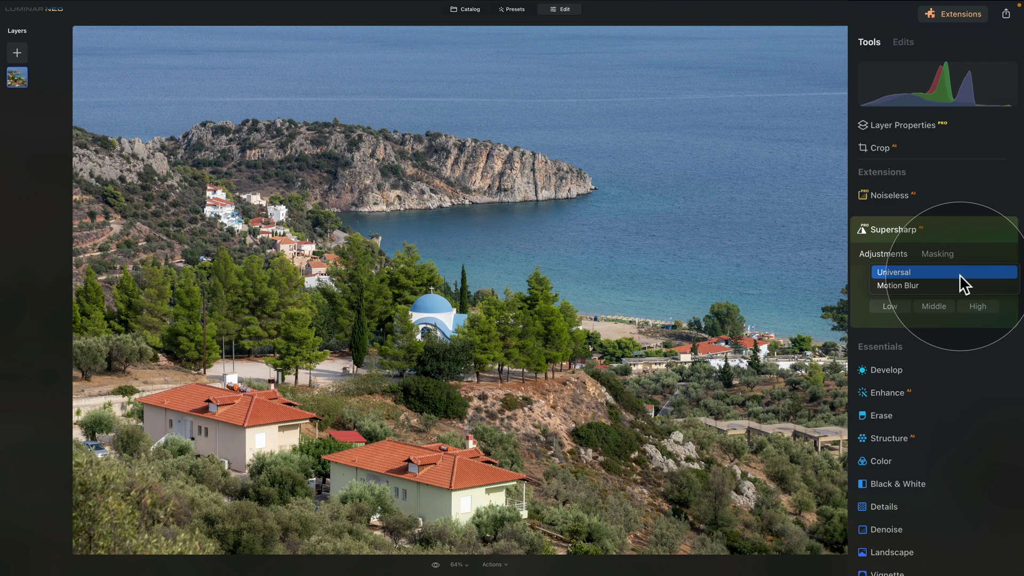
click(959, 273)
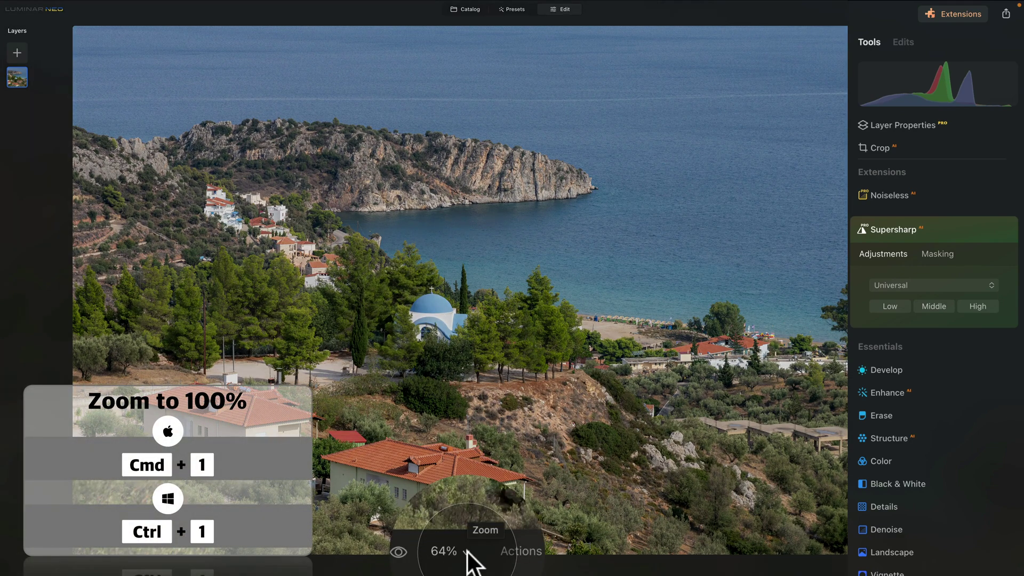
Apply Supersharp AI to the coastal photo in Universal mode at the Middle level, viewing the image at 100%.
click(467, 552)
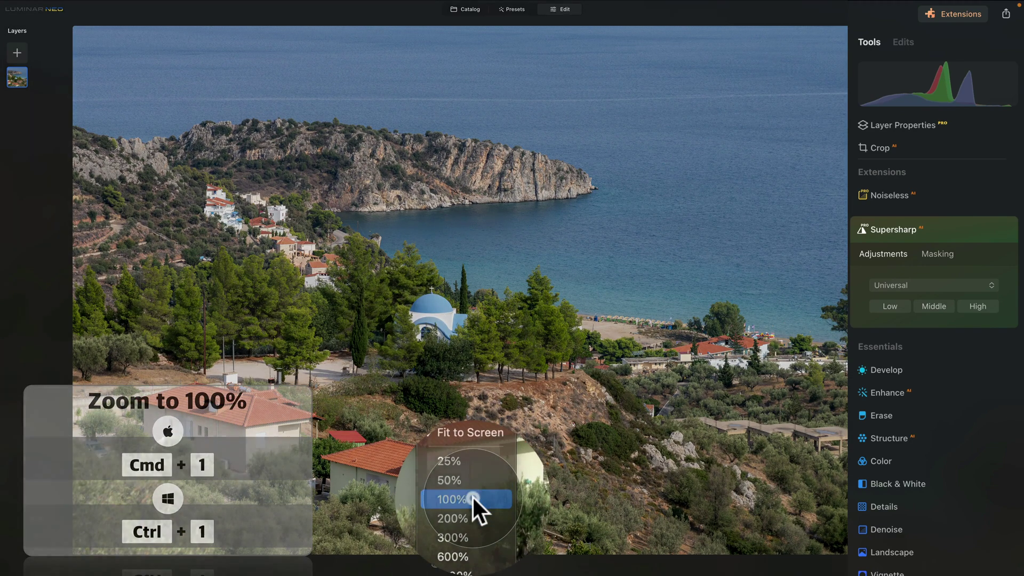
click(473, 497)
drag(304, 402, 504, 335)
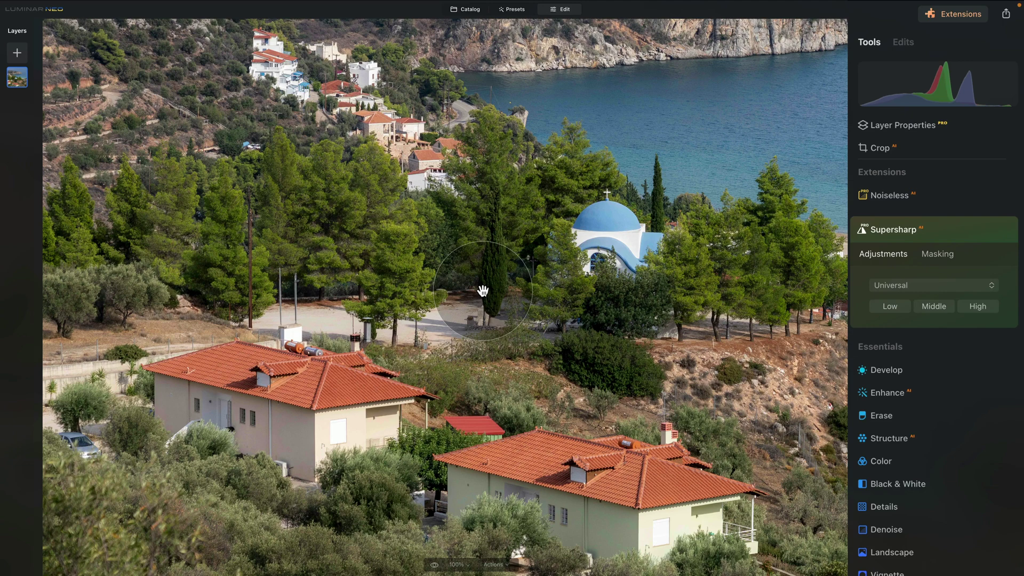
click(939, 285)
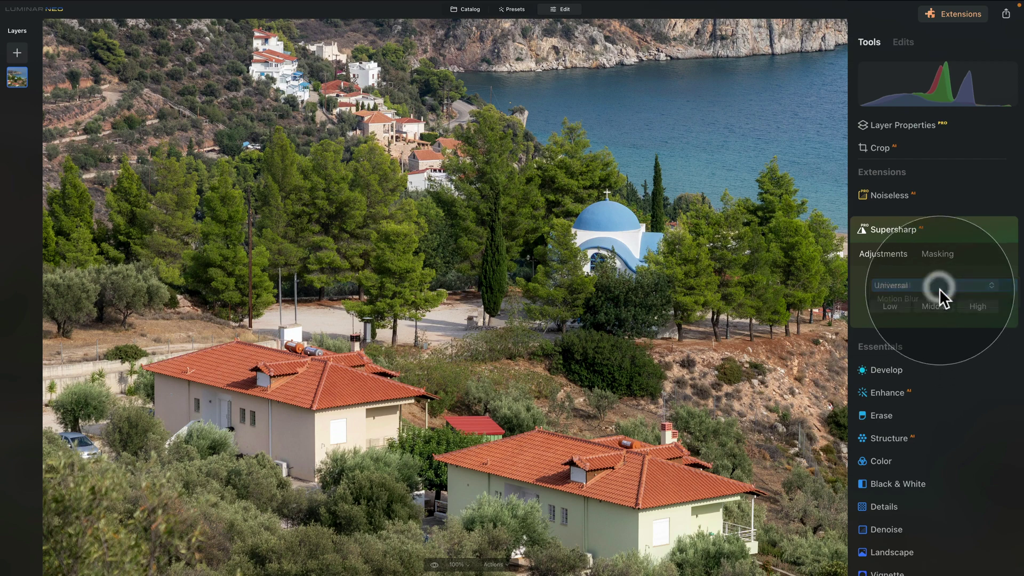
click(938, 285)
click(942, 306)
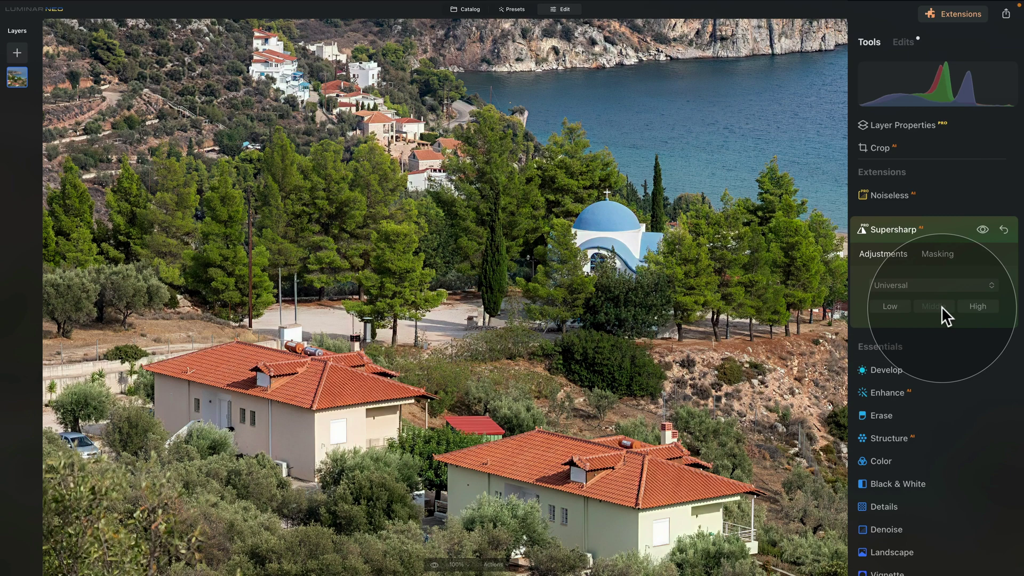
Inspect the sharpened houses, trees and chapel up close, comparing before and after, and return to the full view.
click(498, 252)
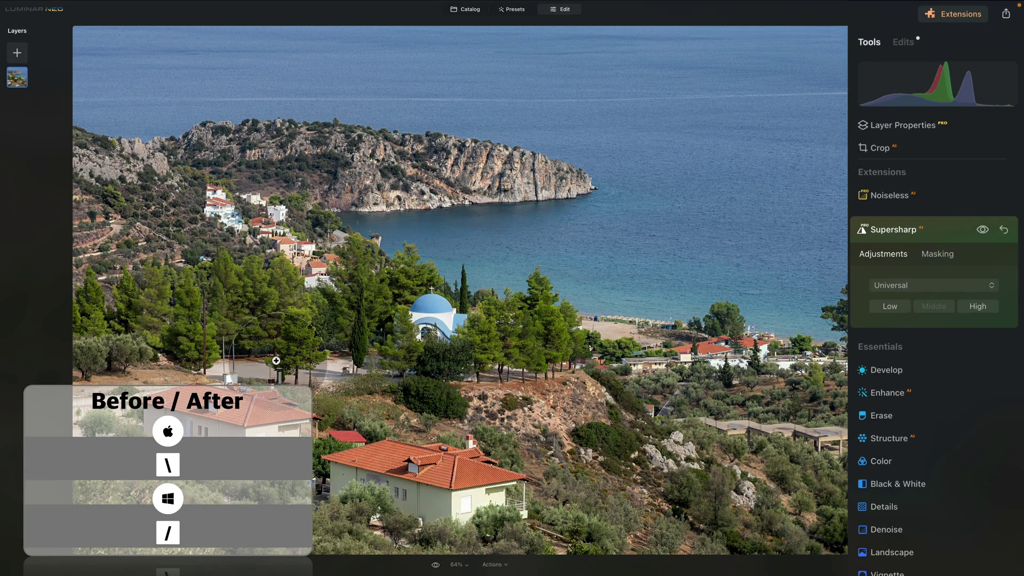
drag(311, 322, 509, 281)
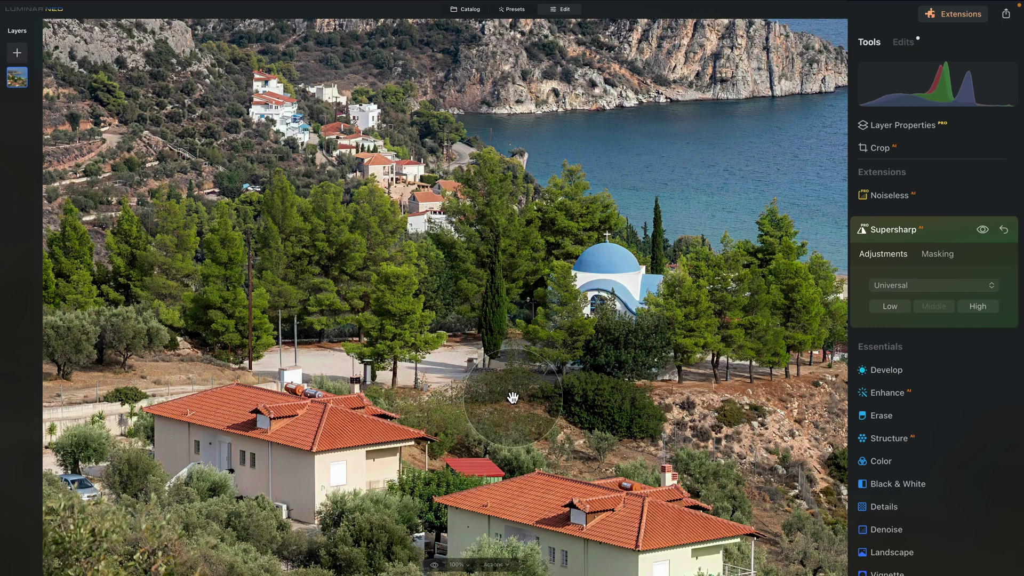
key(super)
key(super+equal)
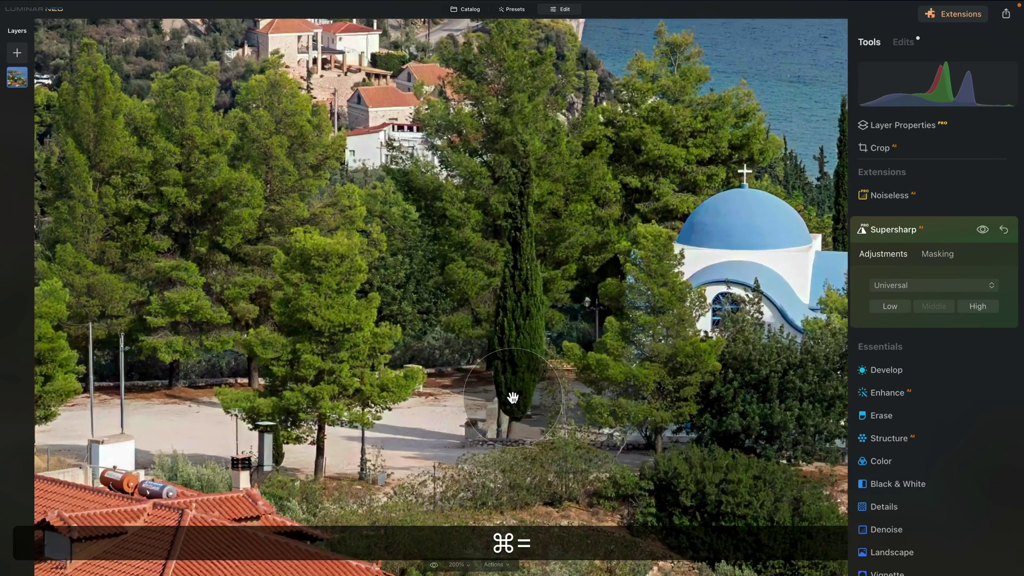
key(super+equal)
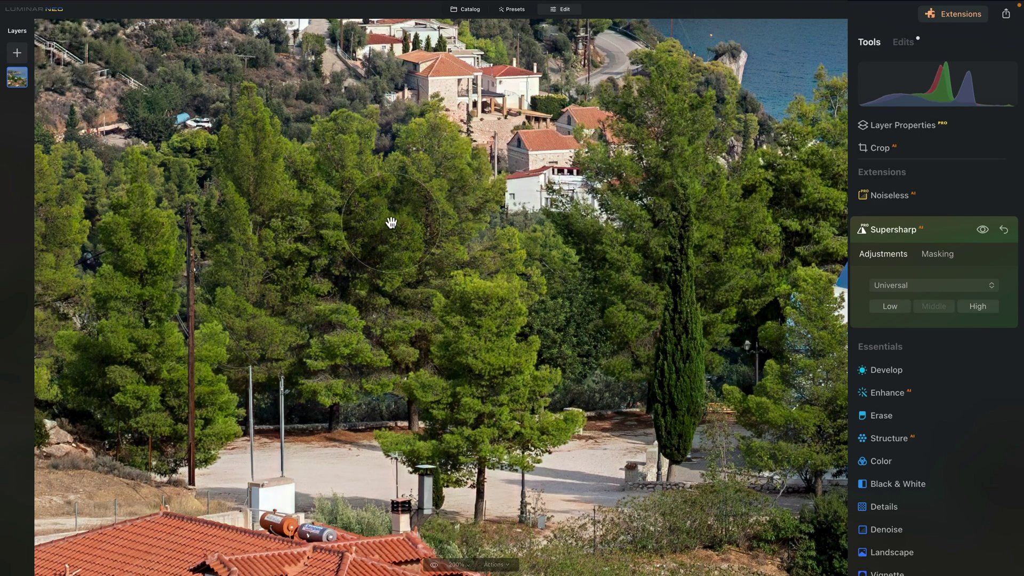
drag(399, 246, 434, 109)
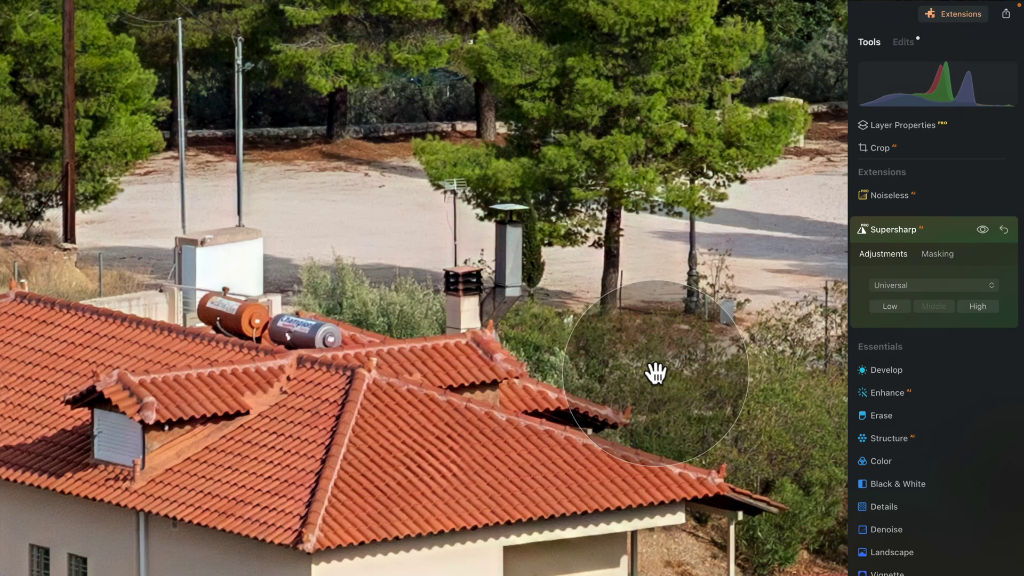
key(ctrl+minus)
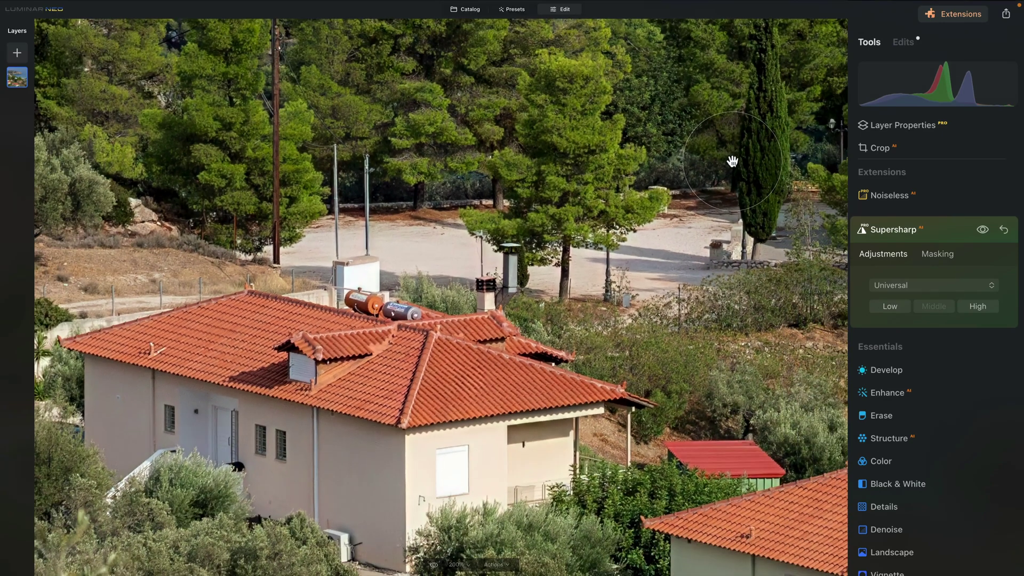
key(ctrl+0)
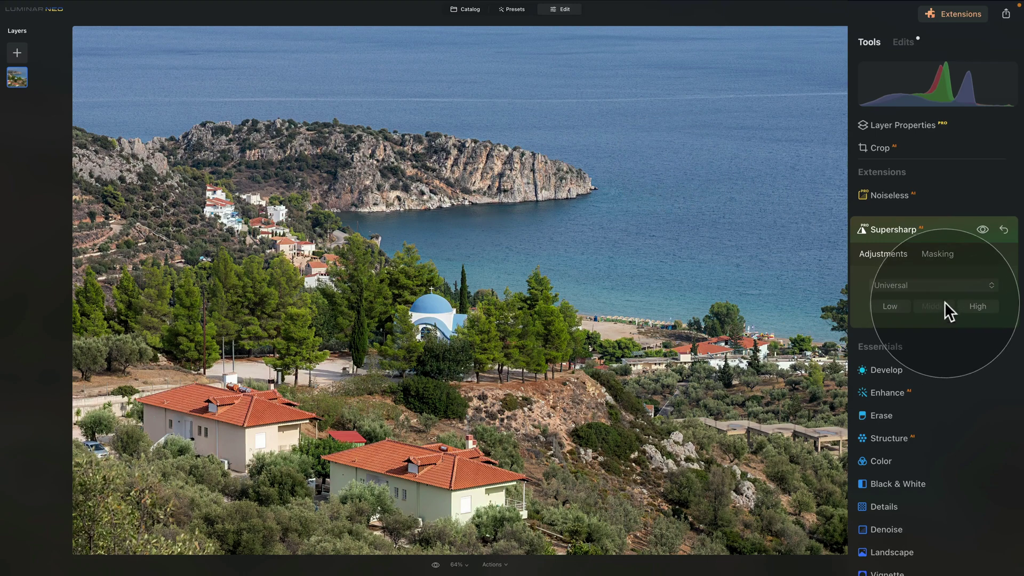
Set up the Supersharp masking brush in Erase mode with size 240 and strength 80.
click(936, 252)
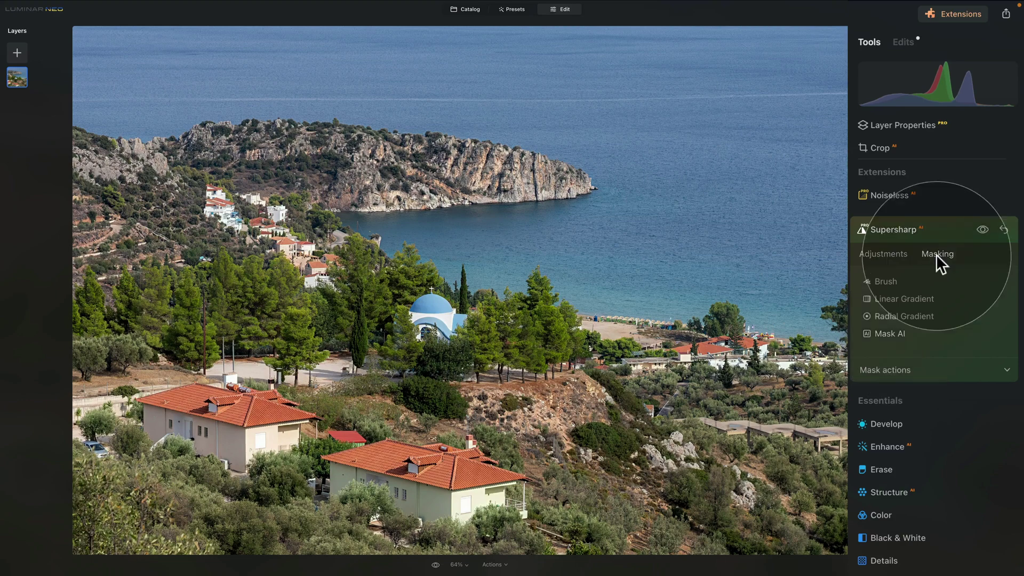
click(902, 281)
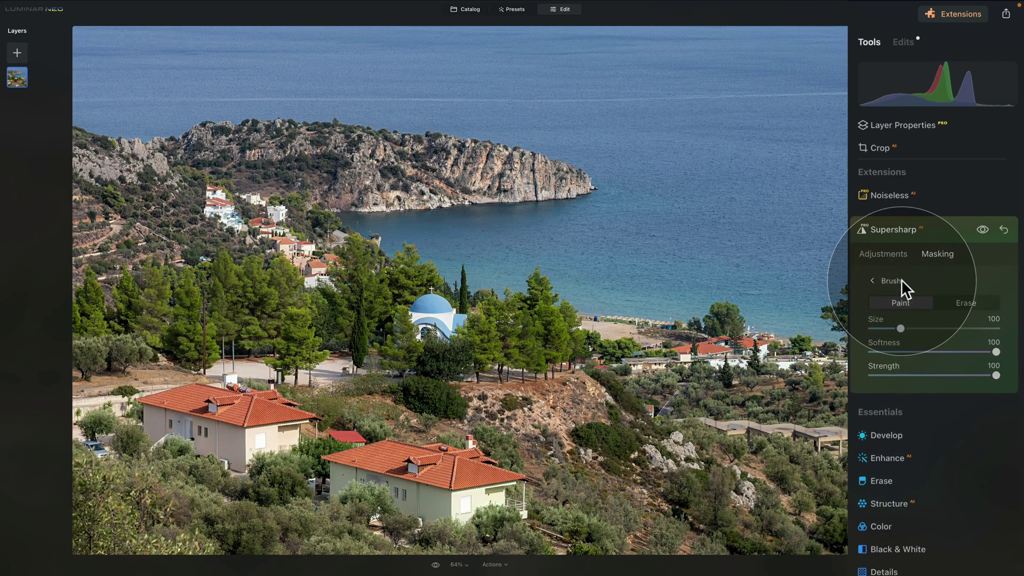
click(965, 302)
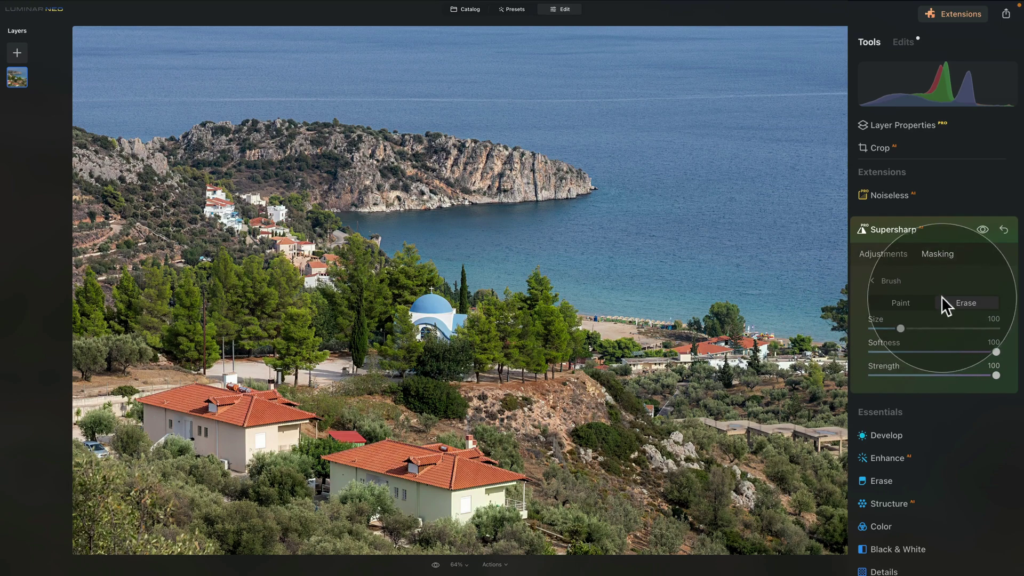
click(964, 302)
drag(900, 328, 945, 327)
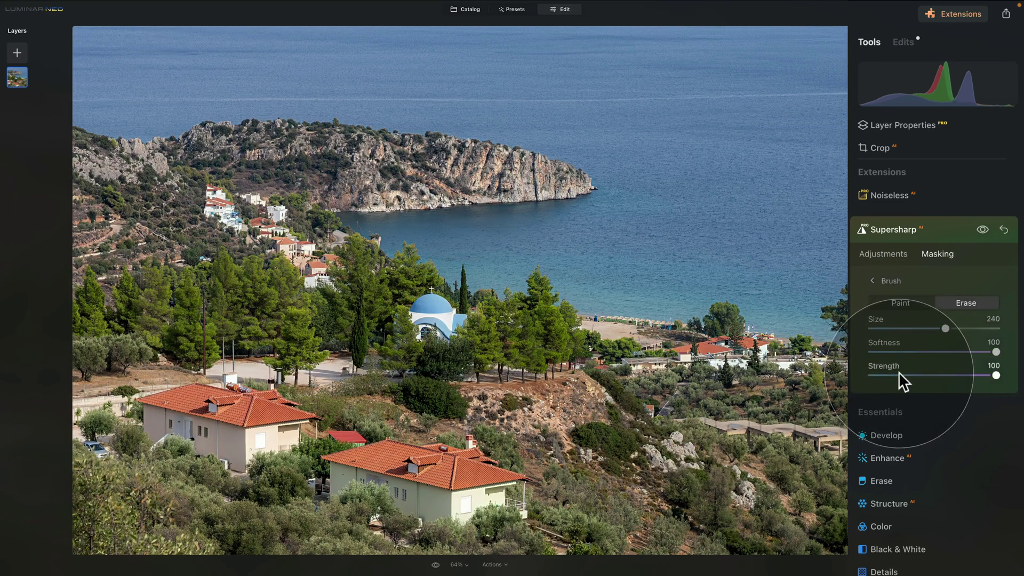
drag(984, 375, 974, 378)
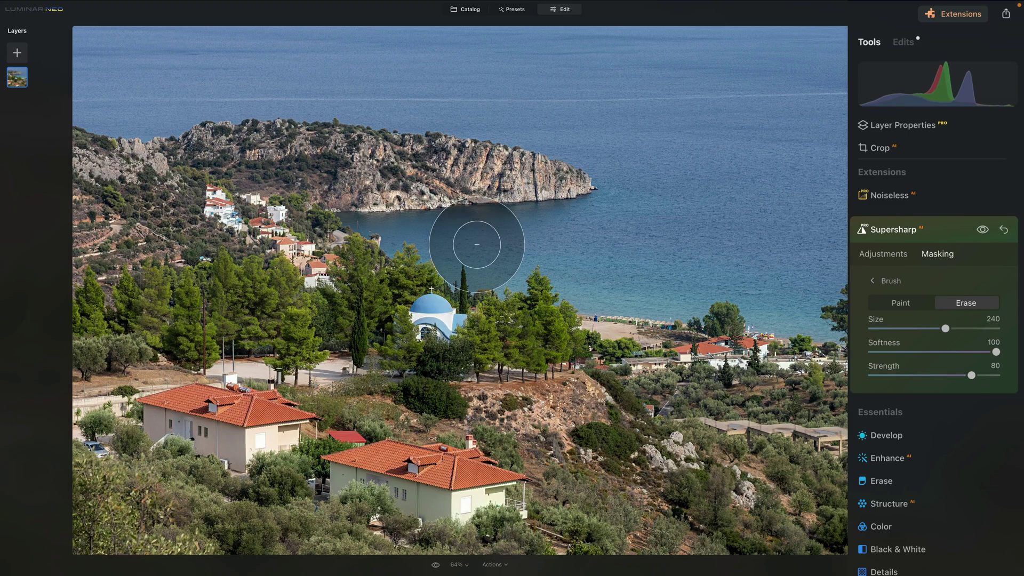
Erase the Supersharp effect from the sea beside the rocky headland and return to the extension's adjustments.
click(494, 246)
mouse_move(495, 245)
mouse_down()
mouse_move(682, 244)
mouse_move(656, 263)
mouse_move(749, 274)
mouse_move(847, 237)
mouse_move(840, 171)
mouse_move(699, 175)
mouse_move(870, 129)
mouse_move(806, 68)
mouse_move(810, 53)
mouse_move(863, 52)
mouse_move(779, 32)
mouse_move(836, 71)
mouse_move(466, 86)
mouse_move(340, 64)
mouse_move(213, 58)
mouse_move(240, 60)
mouse_move(134, 73)
mouse_move(137, 86)
mouse_move(212, 69)
mouse_move(130, 70)
mouse_move(108, 85)
mouse_move(527, 85)
mouse_move(682, 146)
mouse_move(552, 101)
mouse_move(695, 192)
mouse_move(657, 193)
mouse_move(814, 162)
mouse_move(859, 182)
mouse_move(859, 217)
mouse_move(846, 105)
mouse_move(648, 38)
mouse_move(135, 3)
mouse_move(638, 141)
mouse_up()
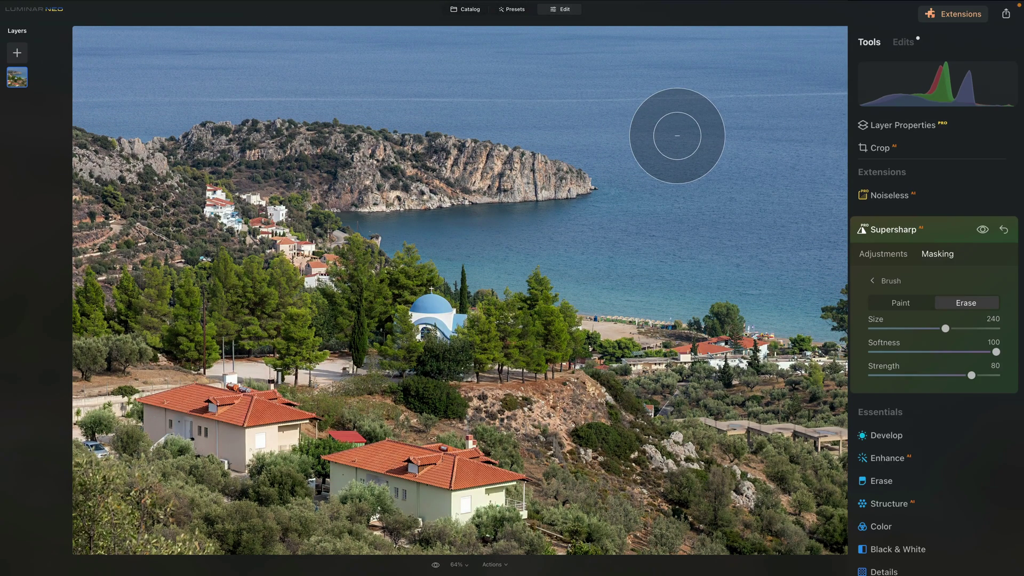
click(883, 281)
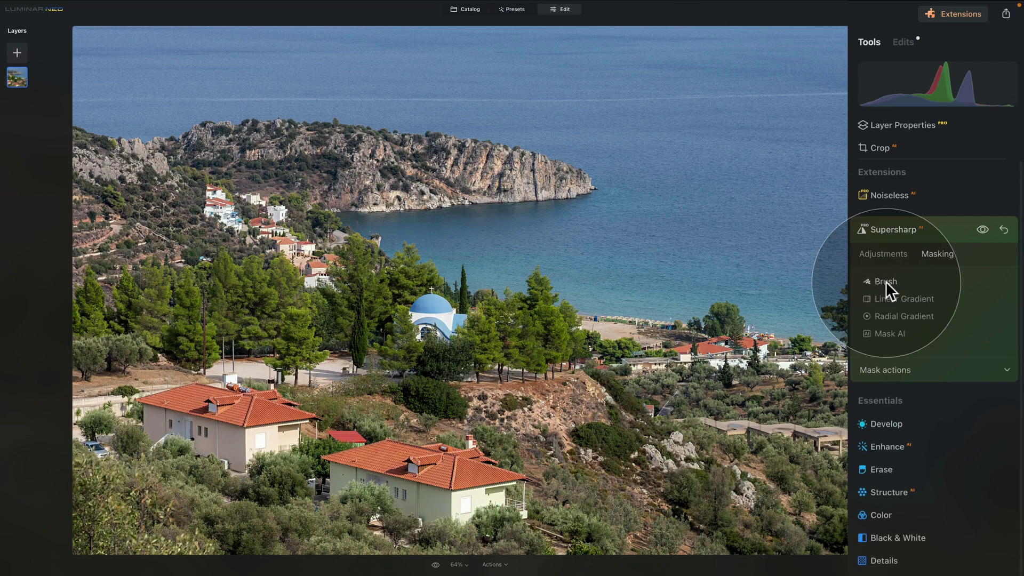
click(891, 253)
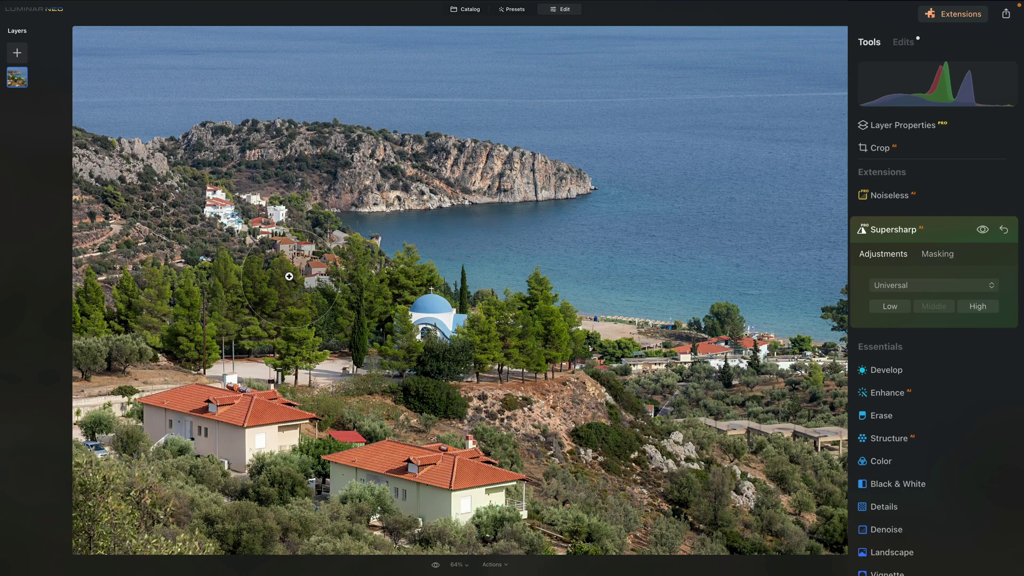
Return to the catalog and open the portrait of the woman sitting on stone steps for editing.
key(g)
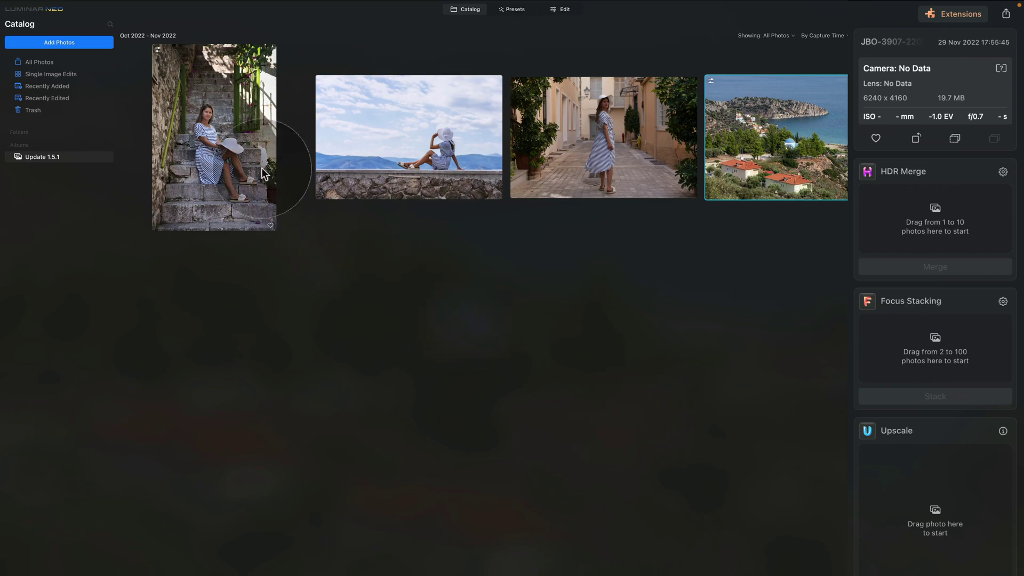
click(202, 112)
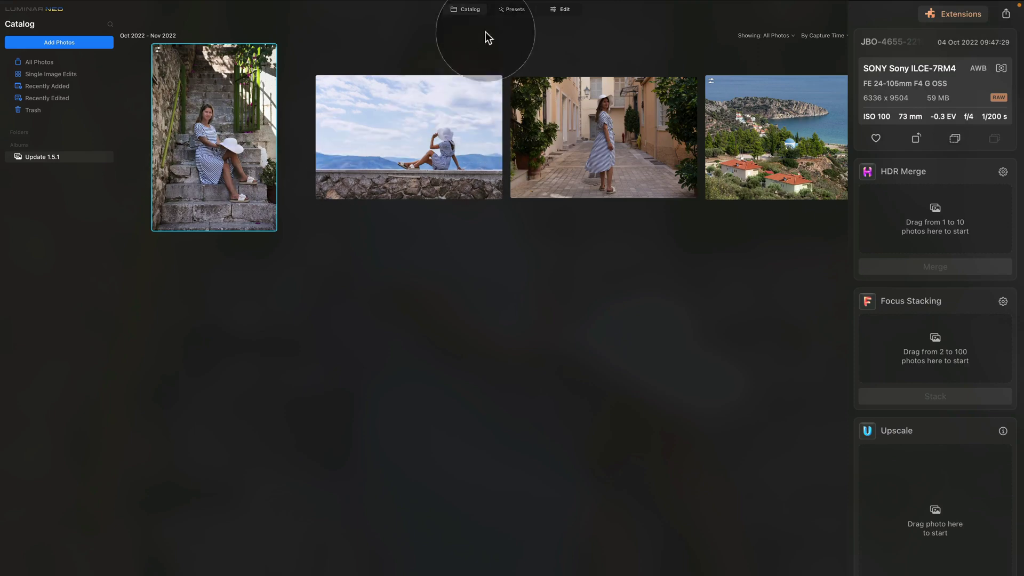
click(557, 9)
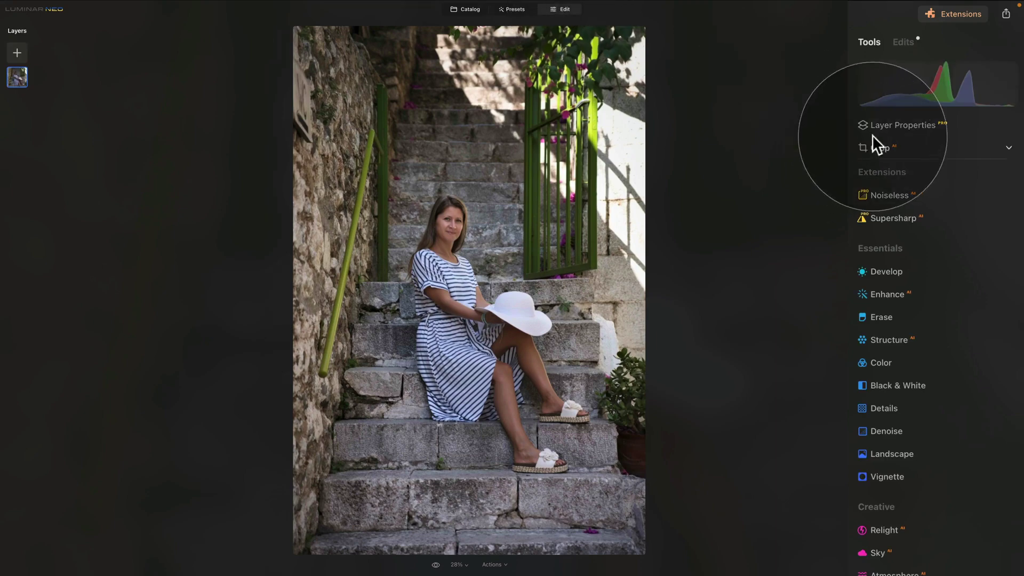
Review the list of edits applied to the steps portrait and compare the photo before and after.
click(905, 44)
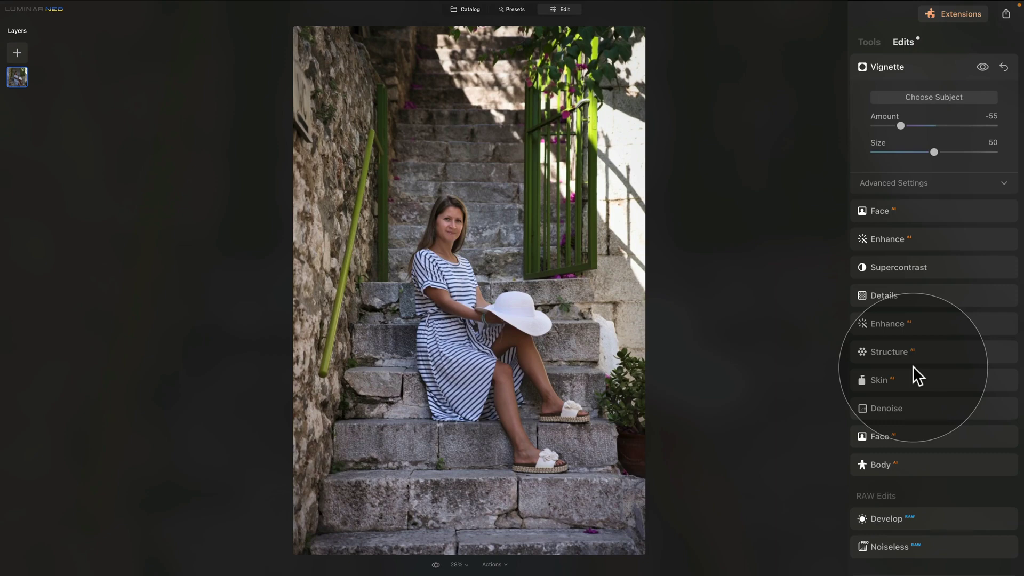
click(930, 62)
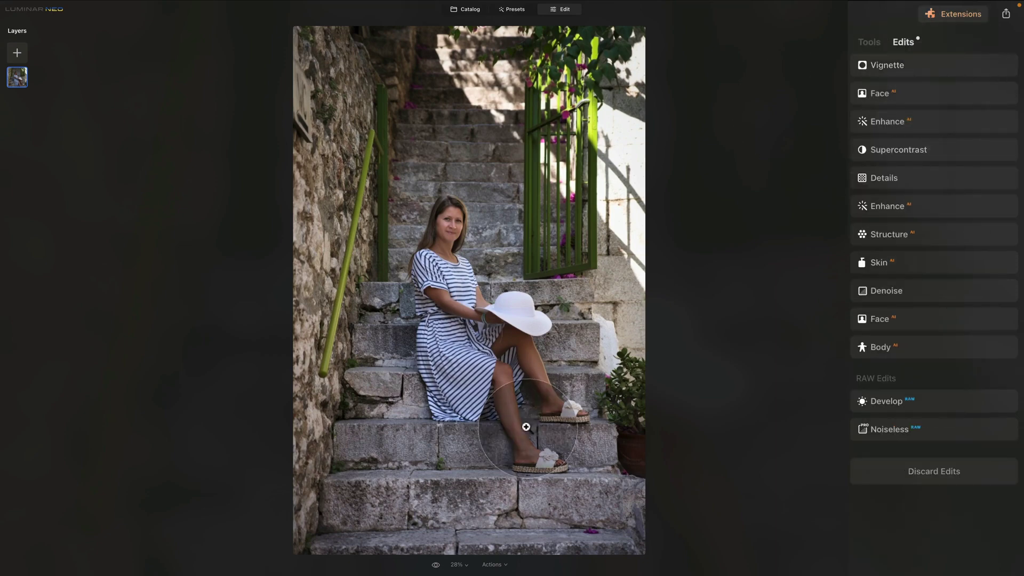
click(435, 565)
click(436, 565)
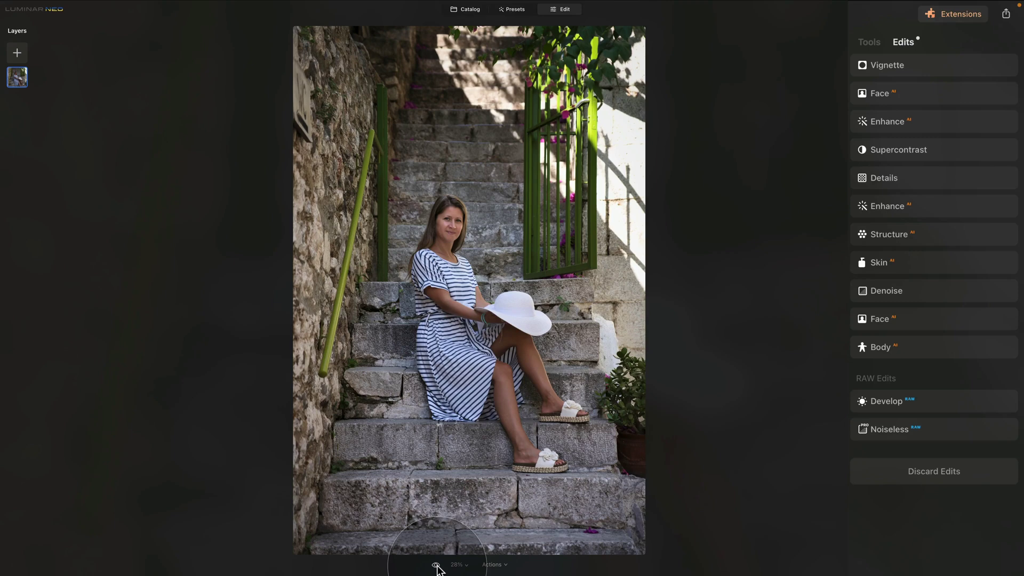
Export the steps portrait as a JPEG named "JPEG Test" into the 36 - Update 1.5.1 folder.
right_click(511, 184)
click(561, 220)
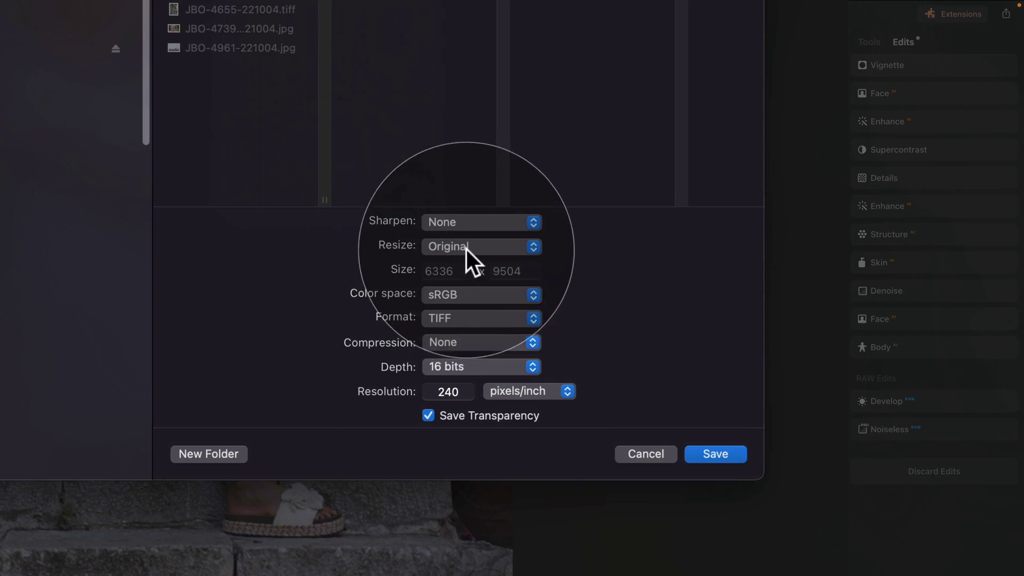
click(466, 319)
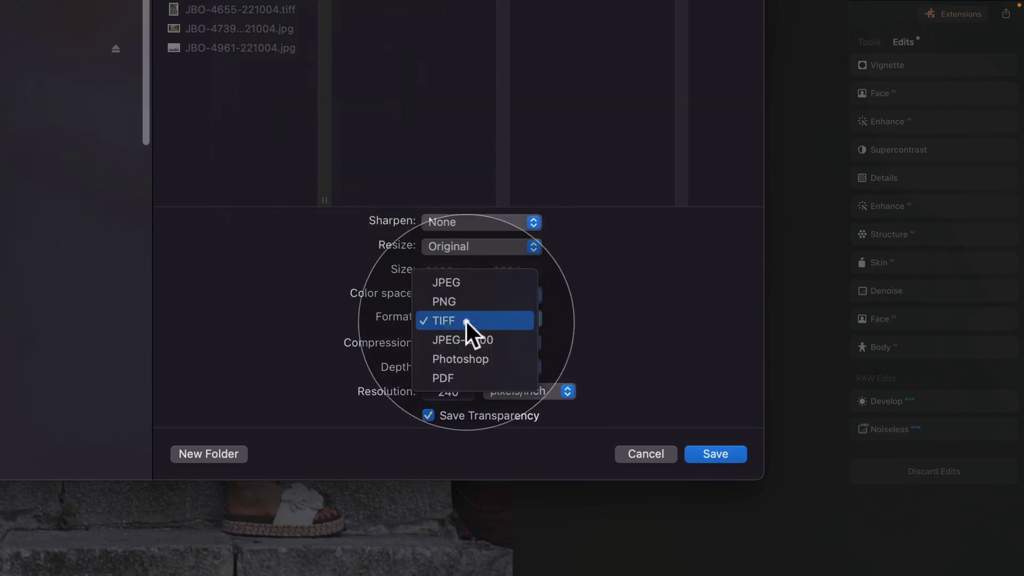
click(470, 285)
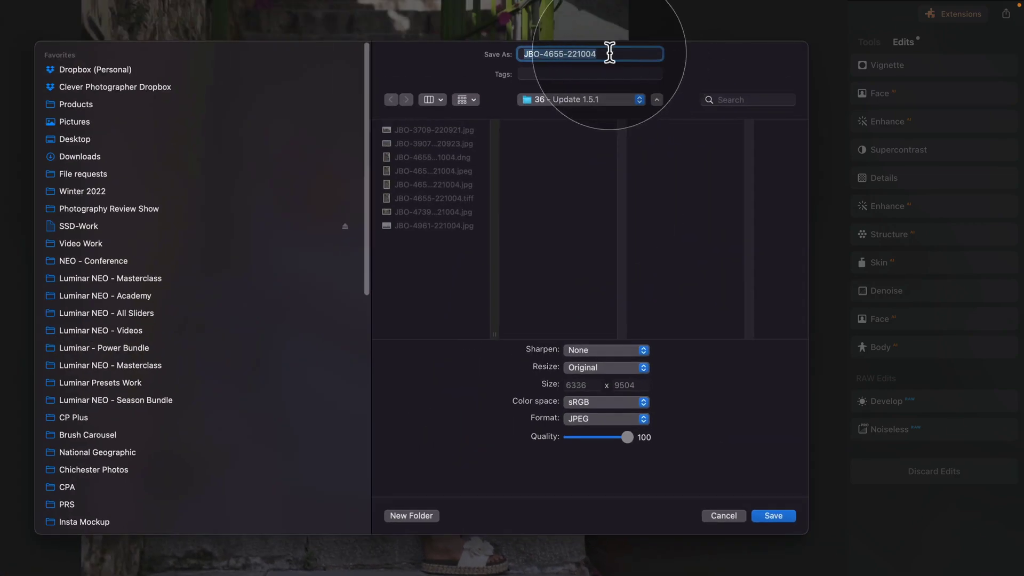
text(J)
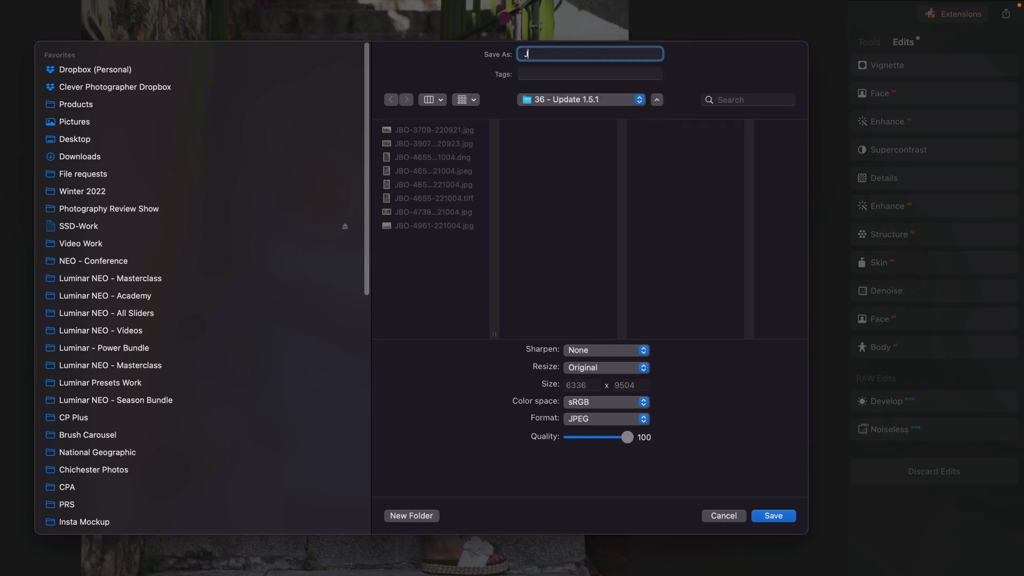
text(PEG Test)
click(780, 516)
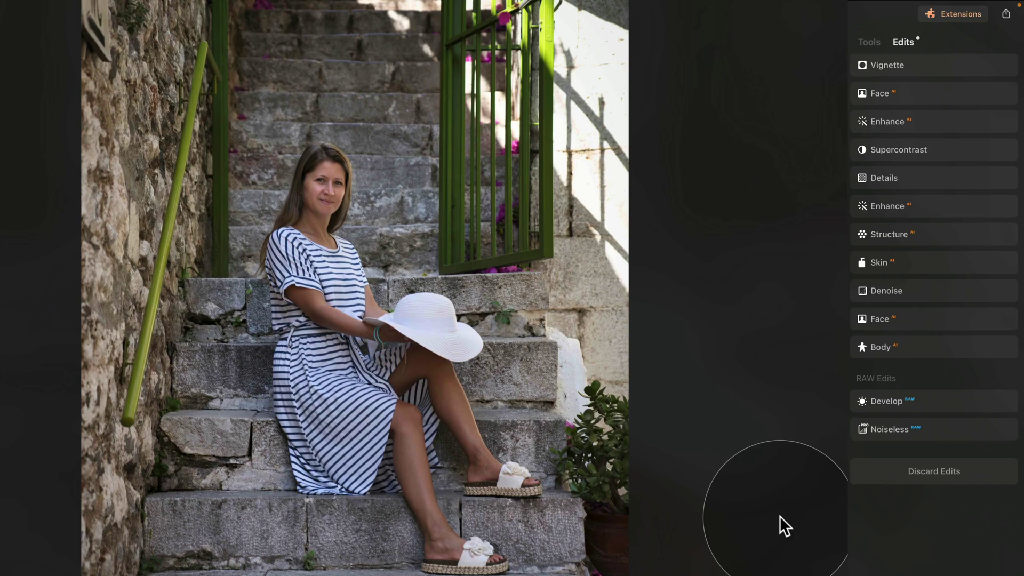
Export the steps portrait as a 16-bit TIFF named "TIFF Test" with Save Transparency turned off.
right_click(437, 151)
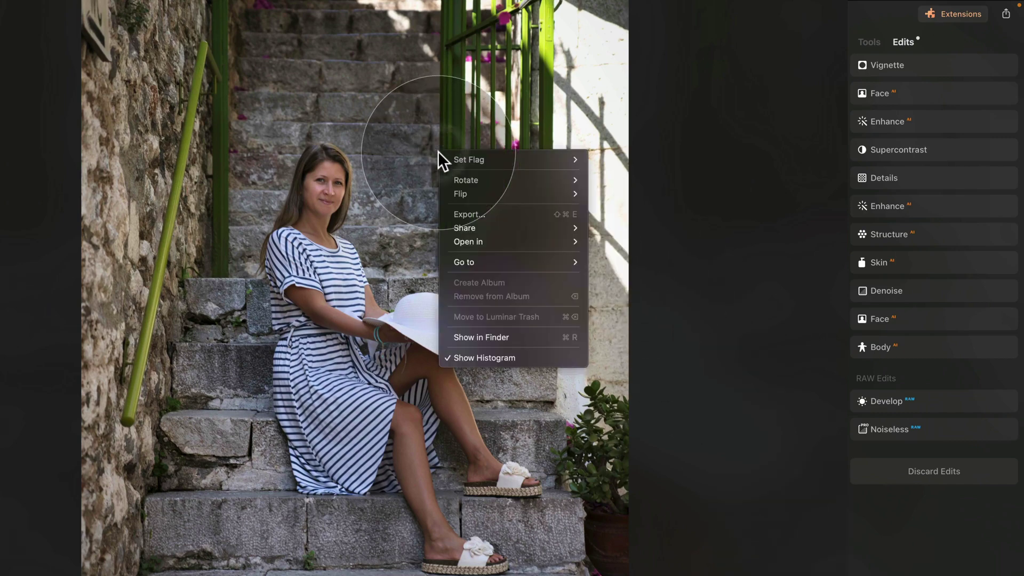
click(471, 214)
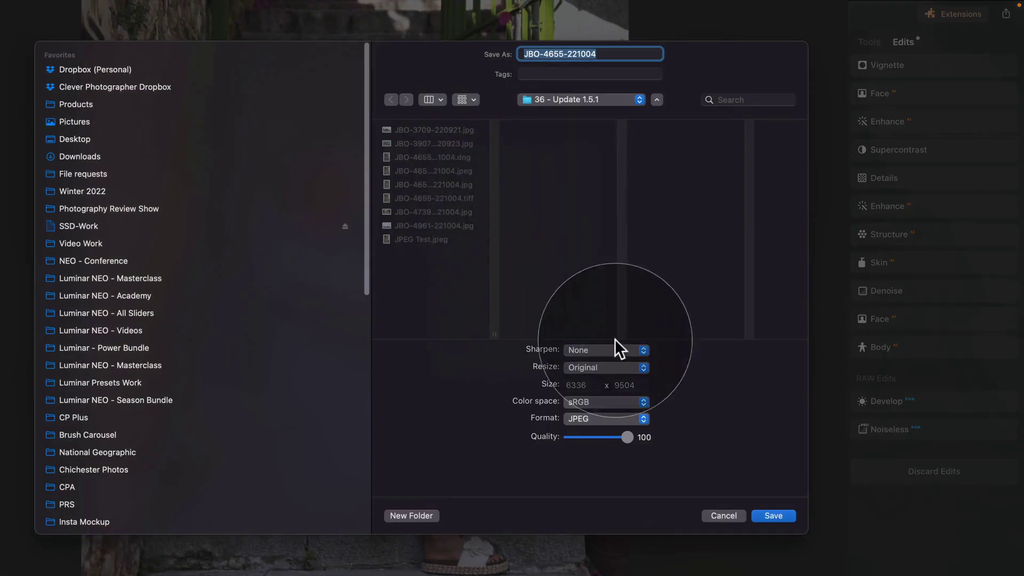
click(626, 420)
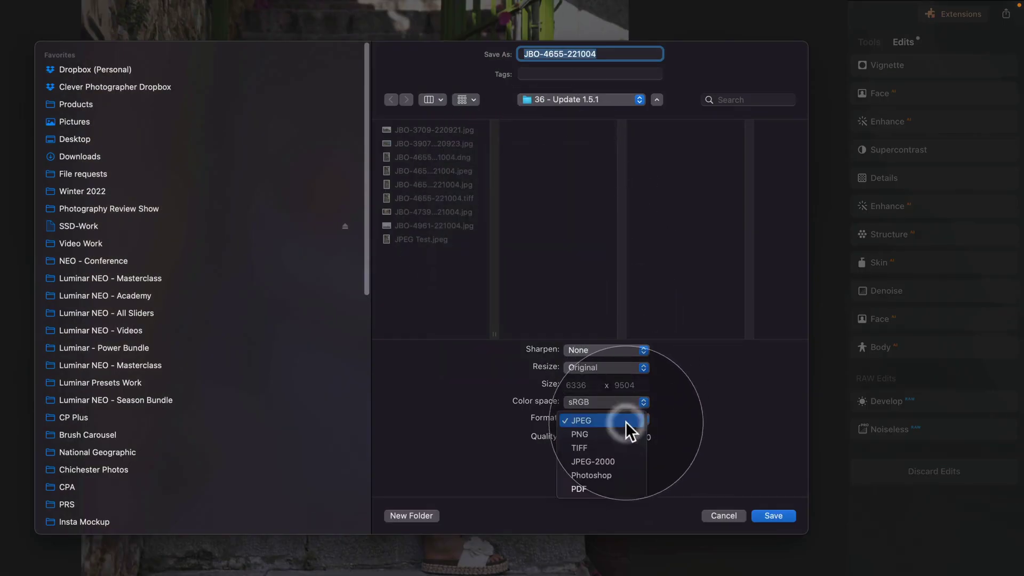
click(622, 449)
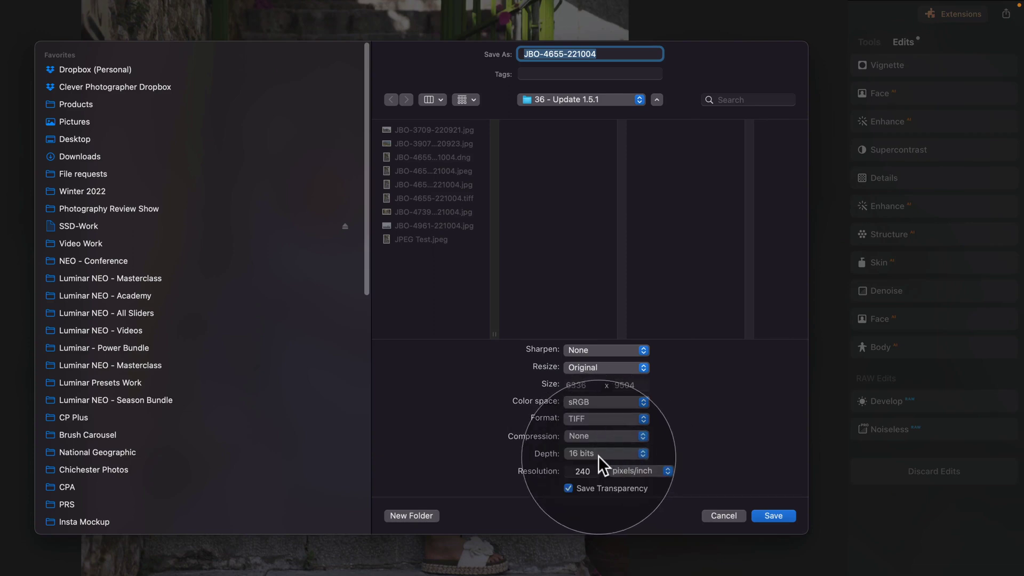
click(604, 488)
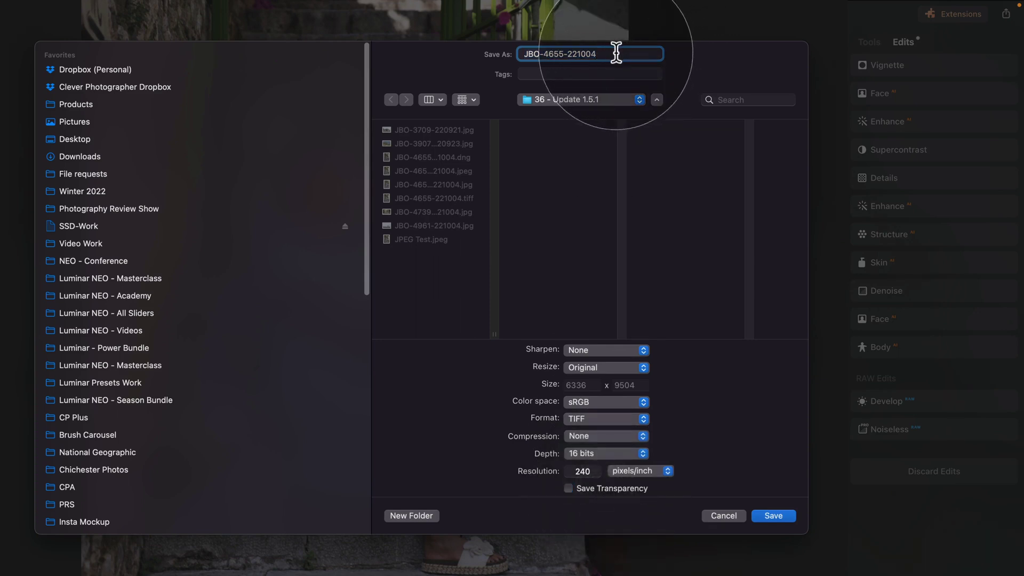
text(TIFF te)
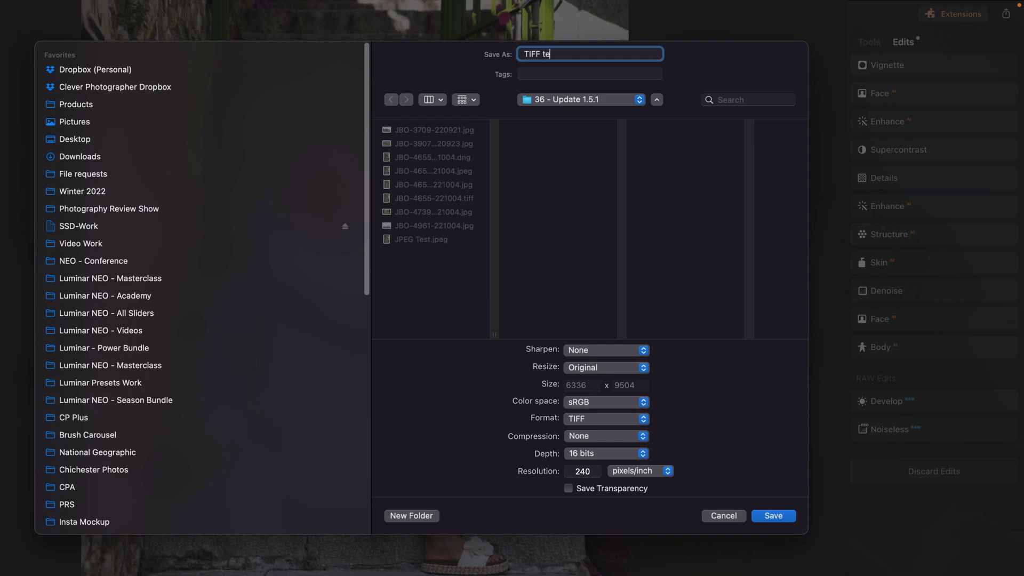
key(BackSpace)
key(BackSpace)
text(Test)
click(773, 514)
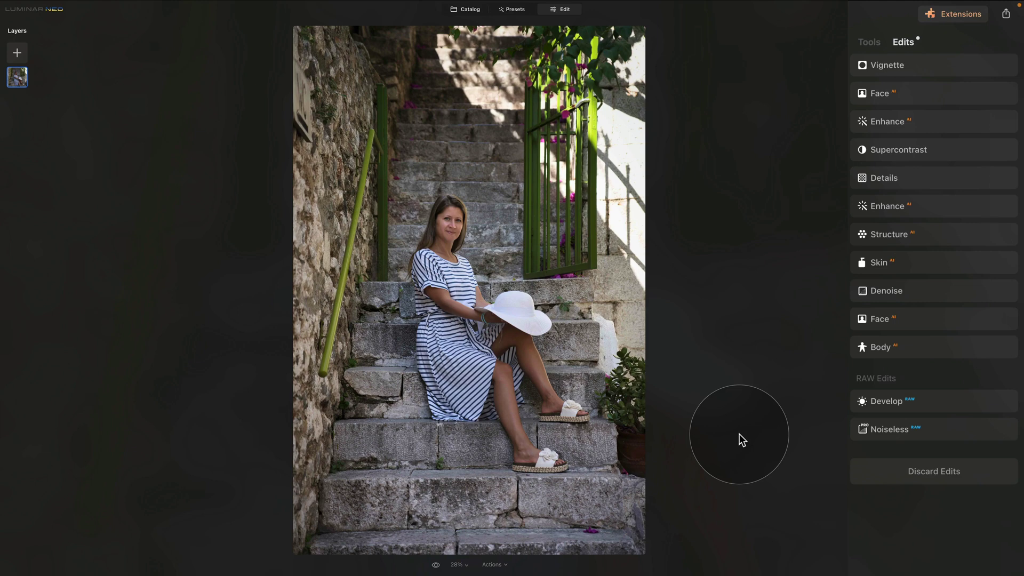
Return to the catalog and open the photo of the woman standing in the alley for editing.
key(g)
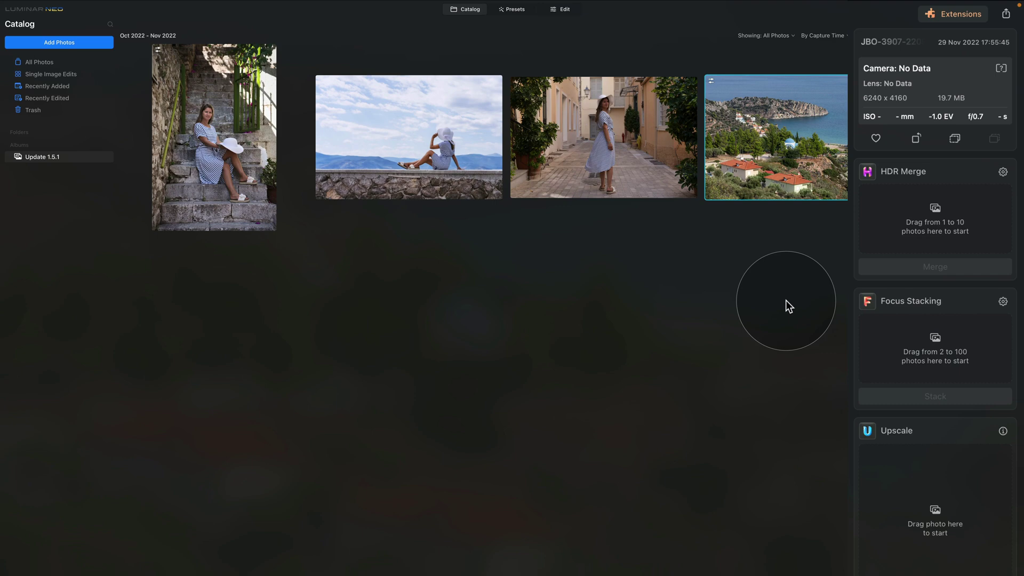
click(577, 126)
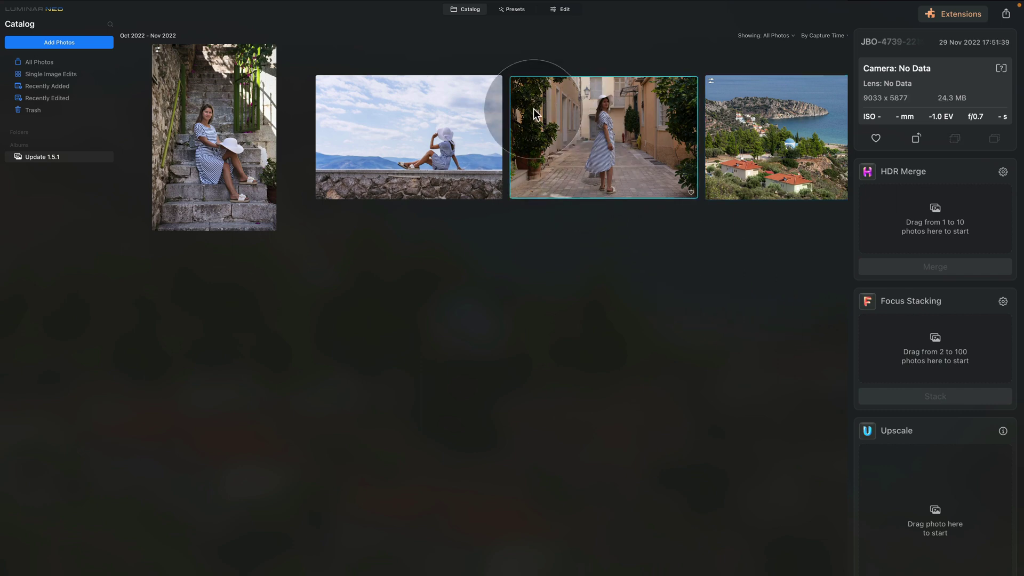
click(564, 10)
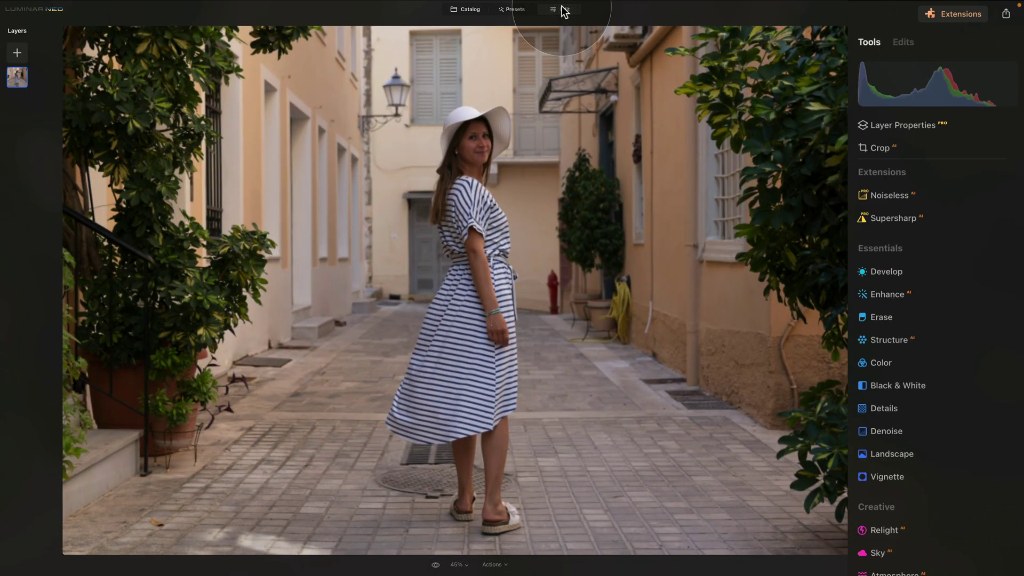
Remove the background behind the woman using the layer's Portrait Background masking.
click(935, 133)
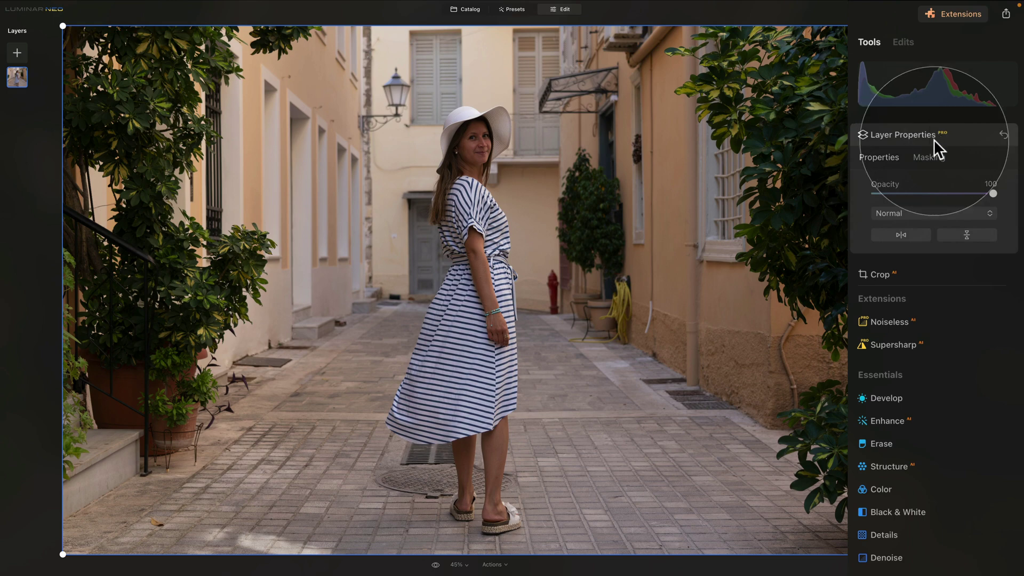
click(932, 155)
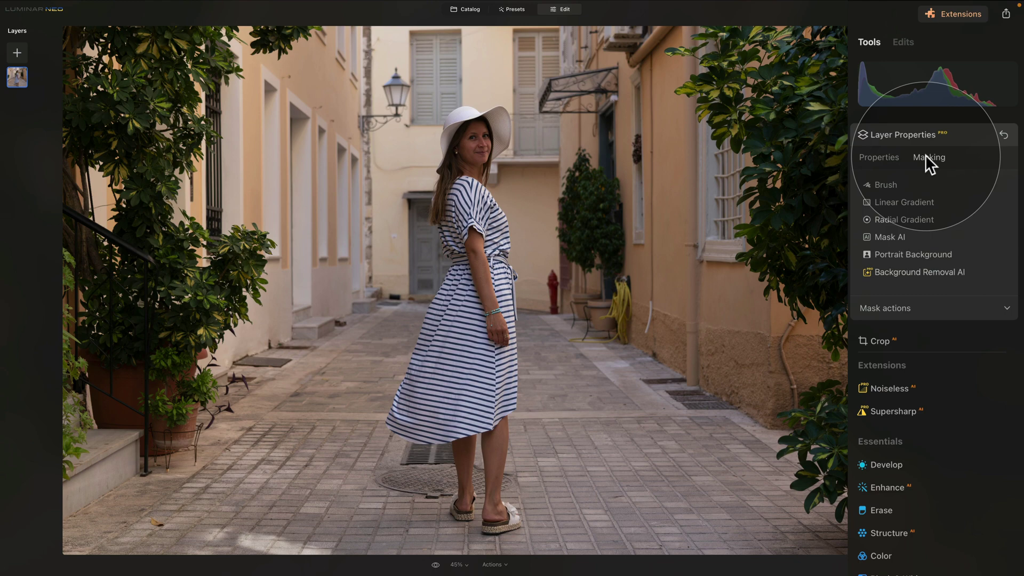
click(916, 255)
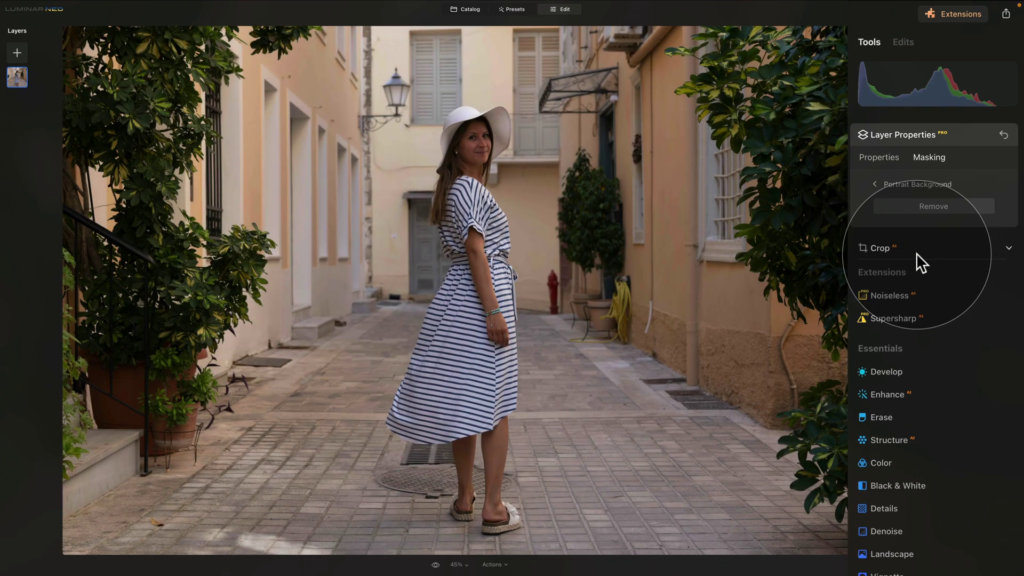
click(917, 205)
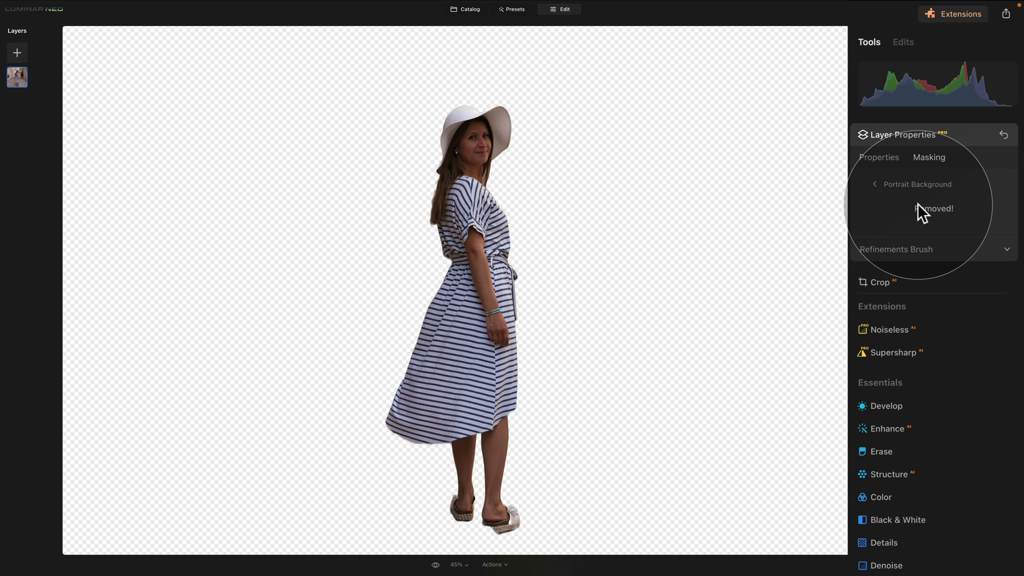
Examine the Refinements Brush overlay and its Transition, Object and Background modes, and return to the masking options.
click(937, 249)
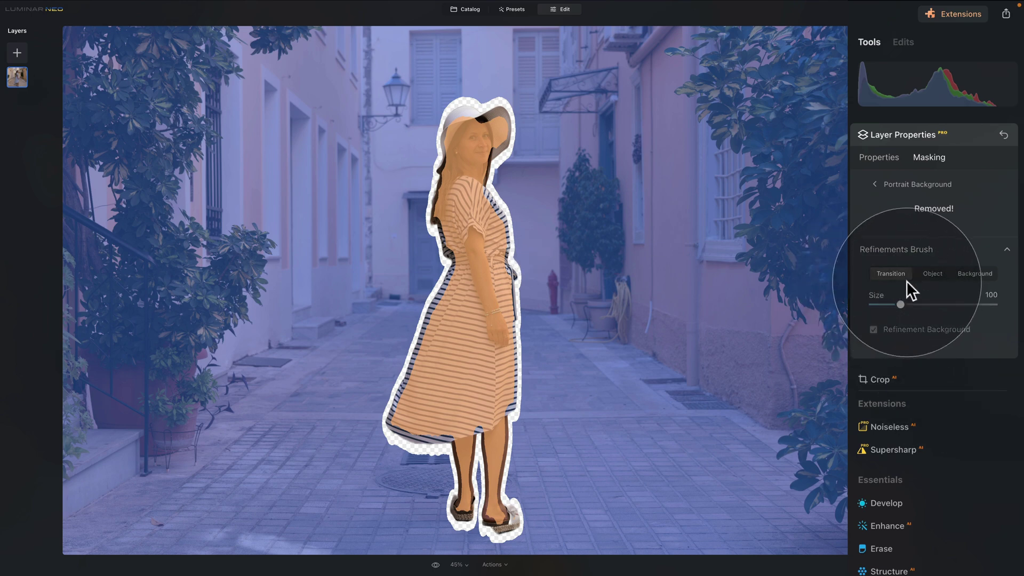
click(933, 274)
click(987, 273)
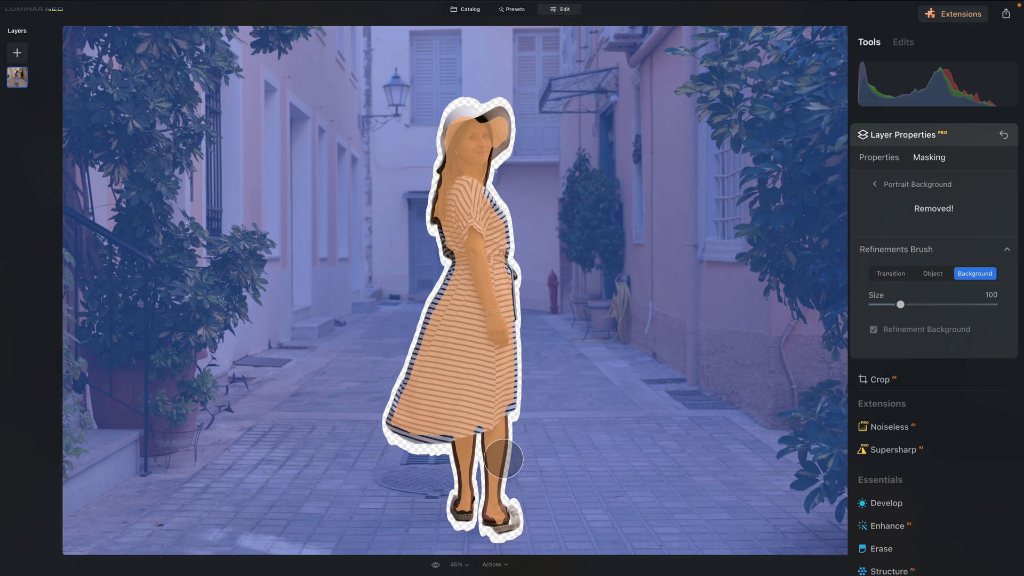
click(910, 186)
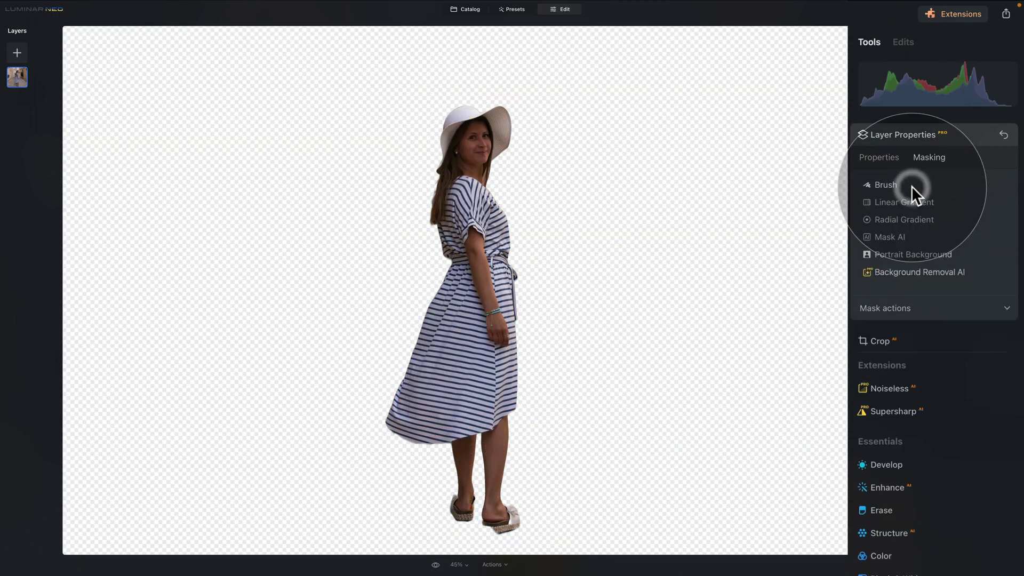